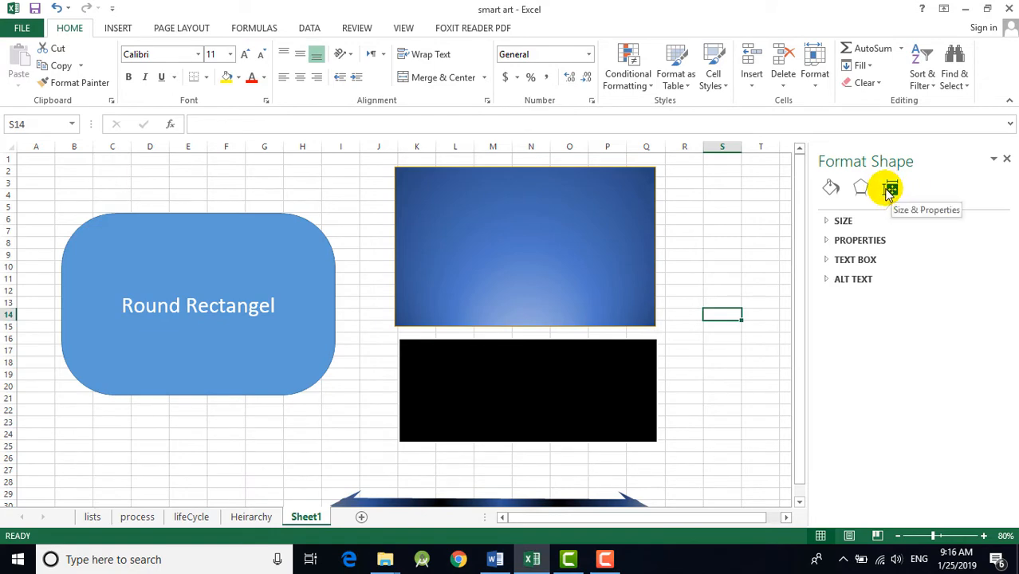
Select the blue gradient rectangle and open its size settings under Size & Properties in Format Shape
left_click(615, 254)
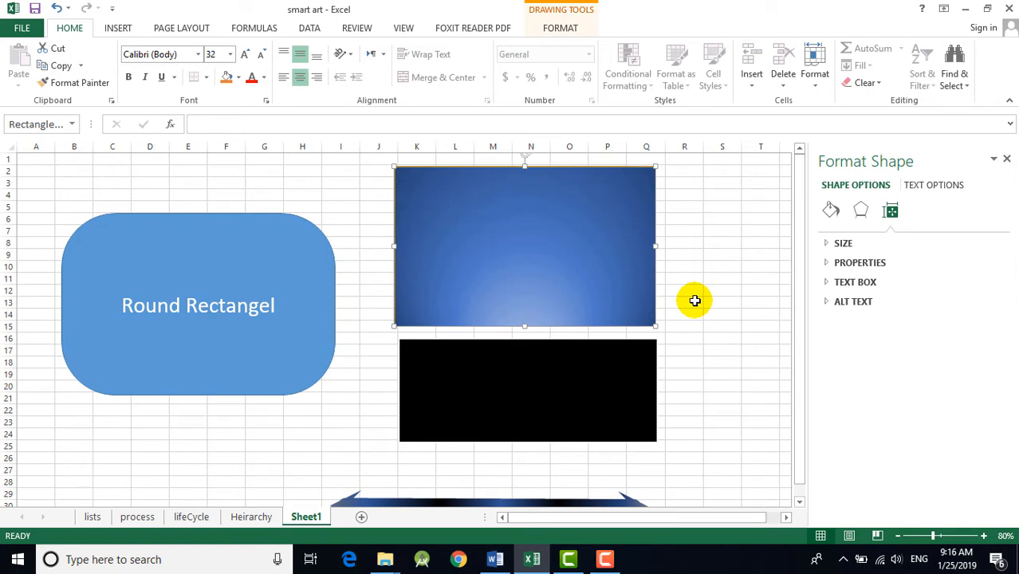
left_click(1006, 158)
left_click(561, 28)
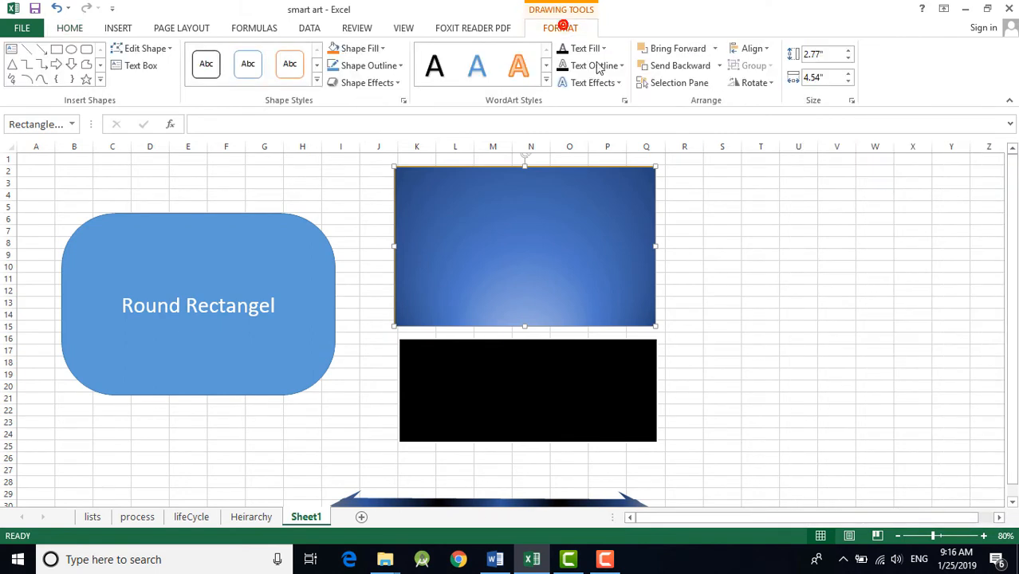
left_click(404, 104)
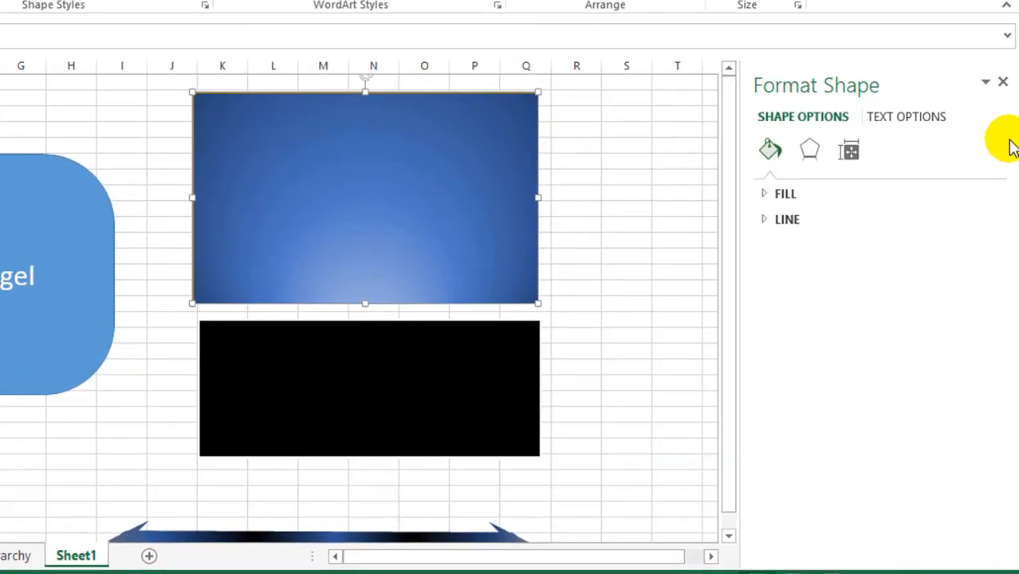
left_click(851, 151)
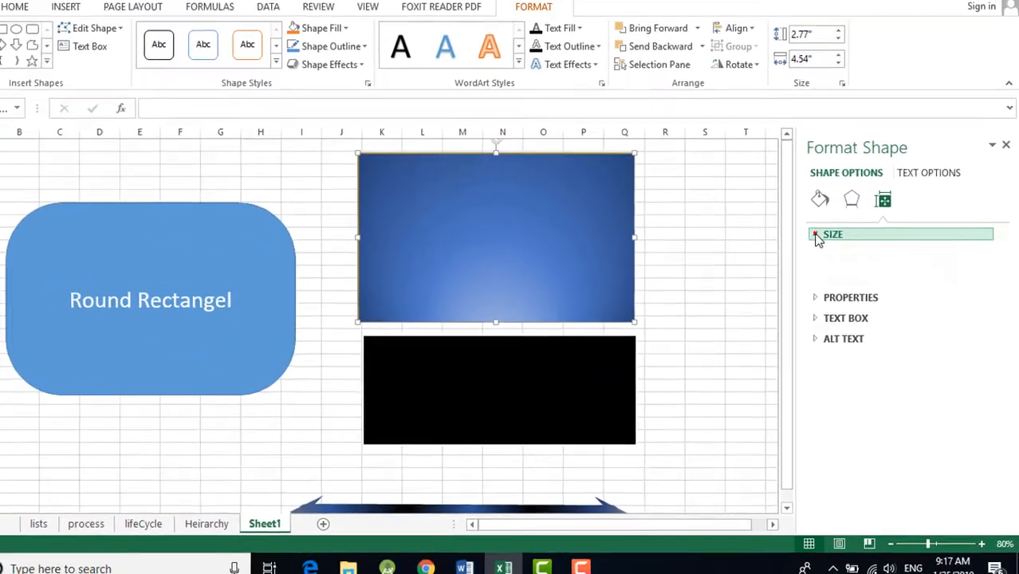
left_click(767, 198)
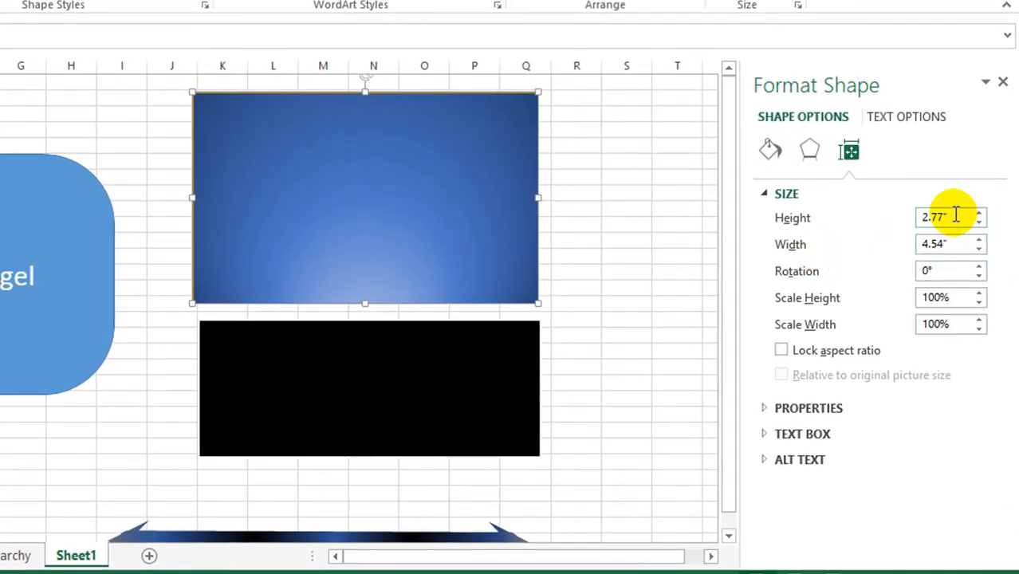
Set the blue gradient rectangle's height to 2.5 inches and its width to 5 inches
double_click(954, 218)
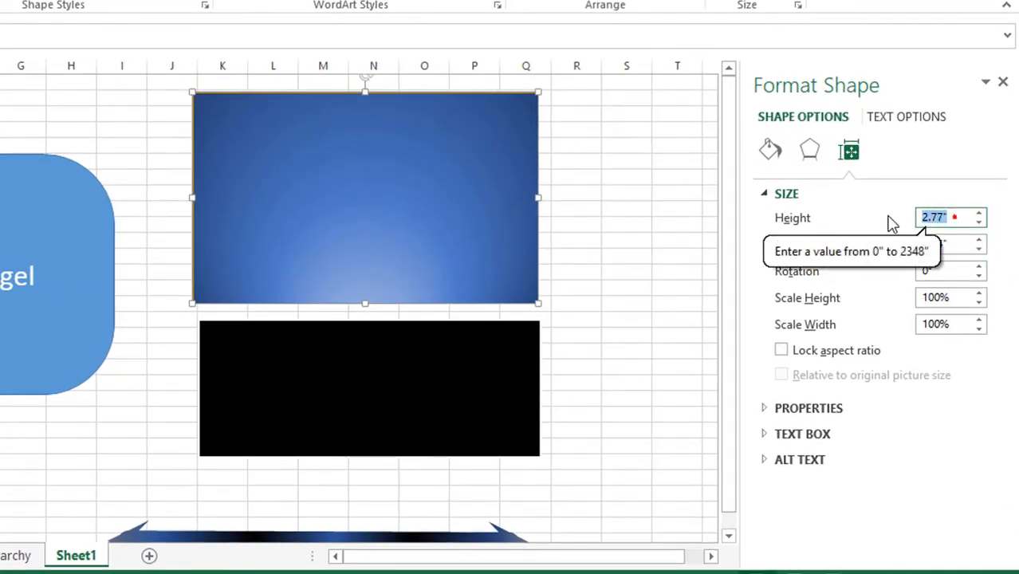
type("2.5")
key("Return")
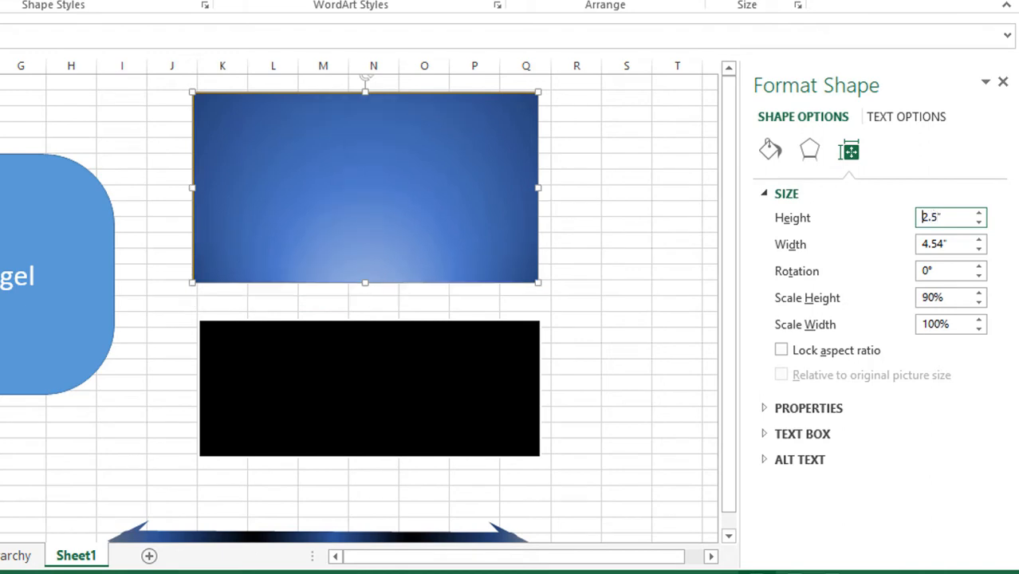
left_click(955, 244)
type("5")
key("Return")
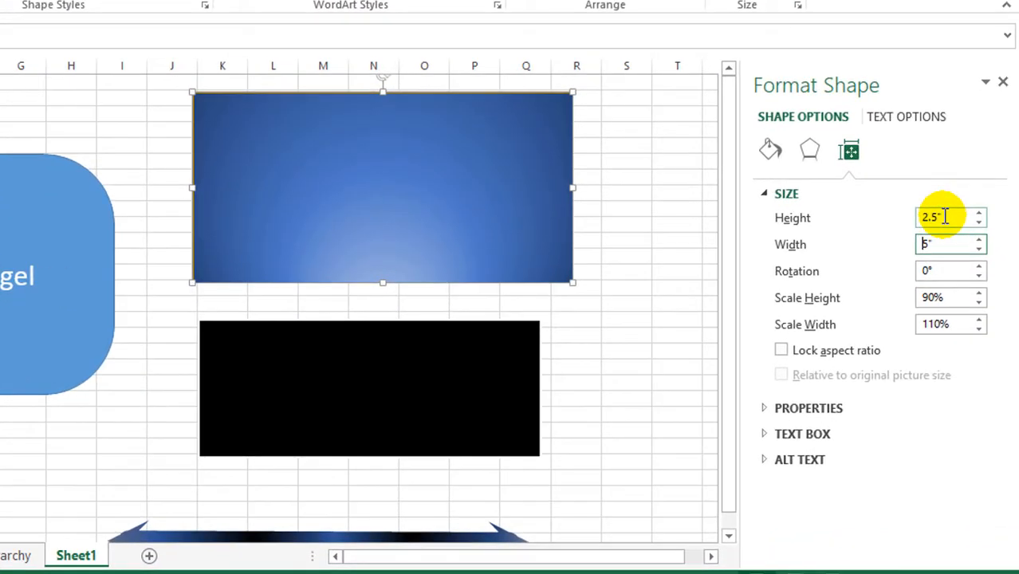
Enlarge the blue gradient rectangle to a height of 4 inches and a width of 6 inches
left_click_drag(944, 217, 917, 219)
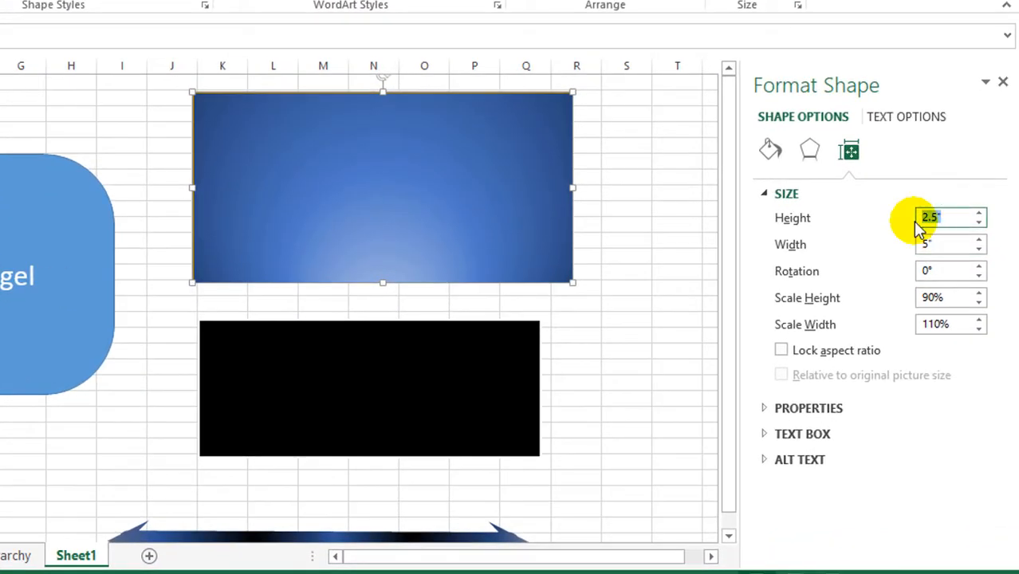
type("4")
key("Return")
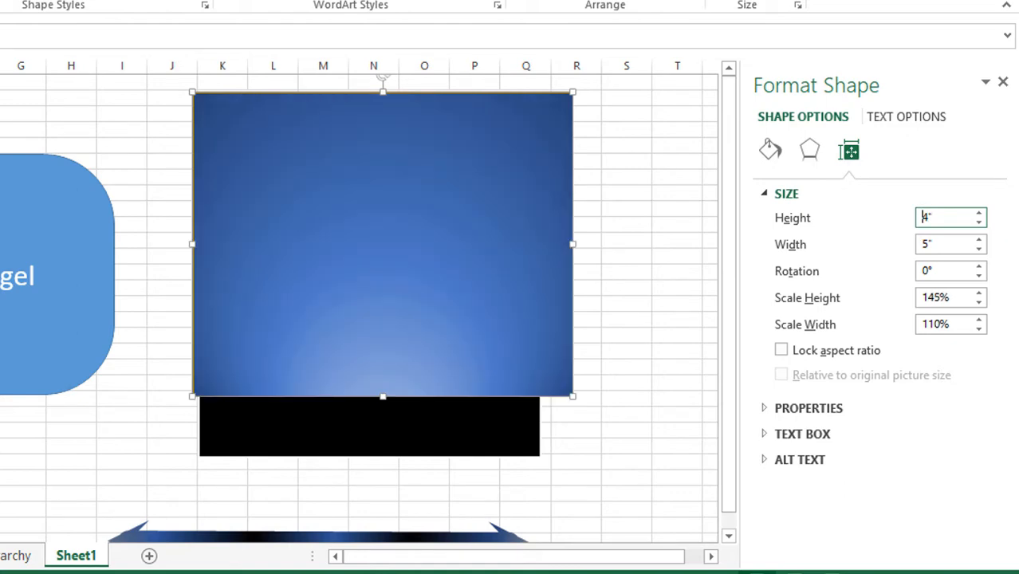
left_click(963, 245)
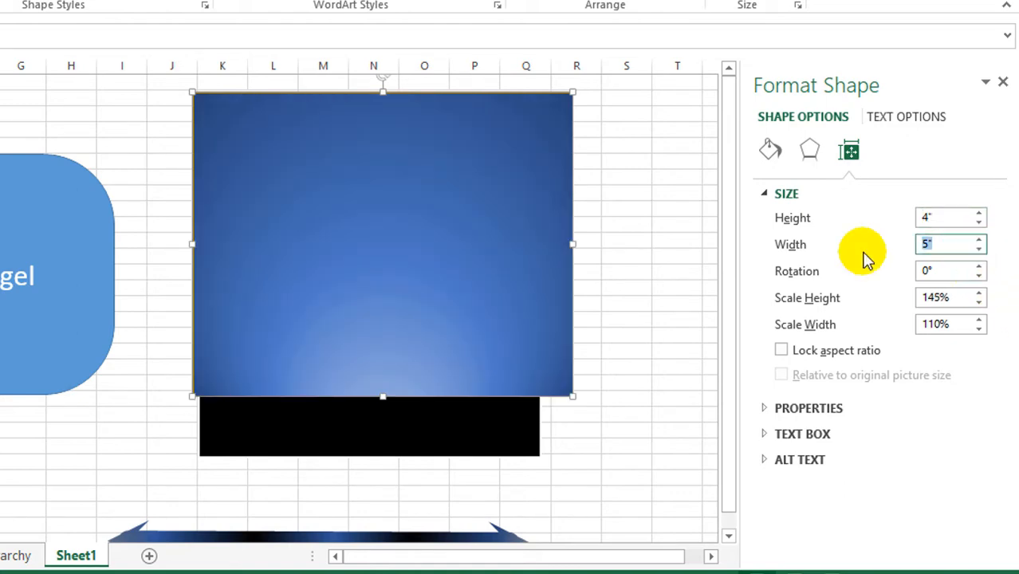
type("6")
key("Return")
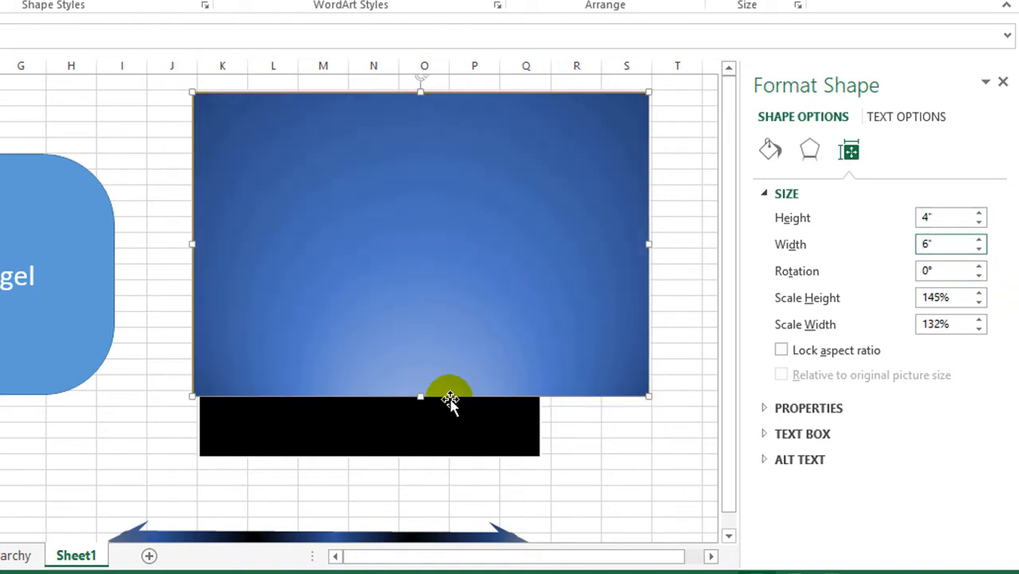
Shrink the gradient rectangle's height freehand to about 2.3 inches, and set it to exactly 2.5 inches
left_click_drag(422, 397, 398, 268)
double_click(949, 217)
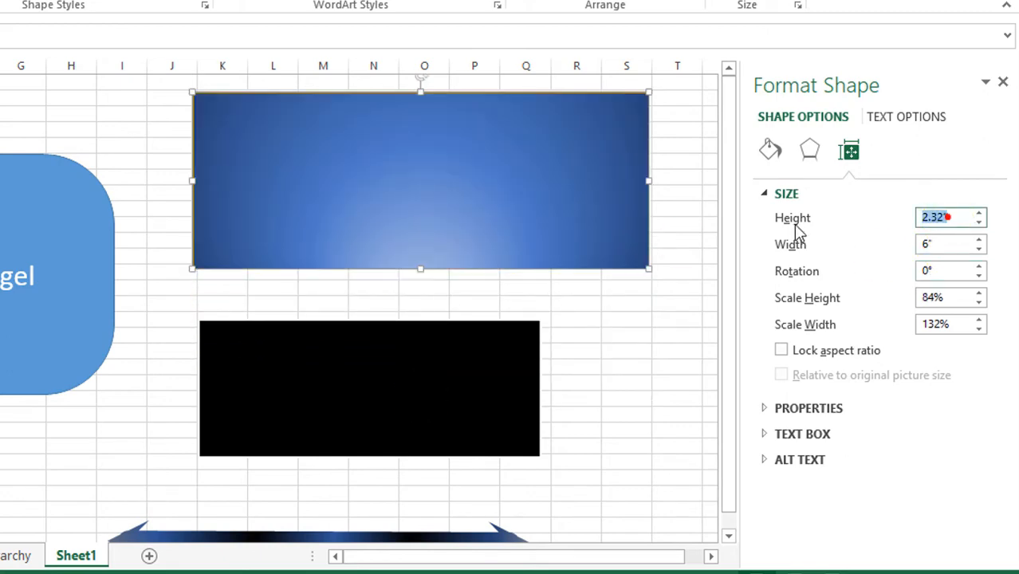
type("2.5")
key("Return")
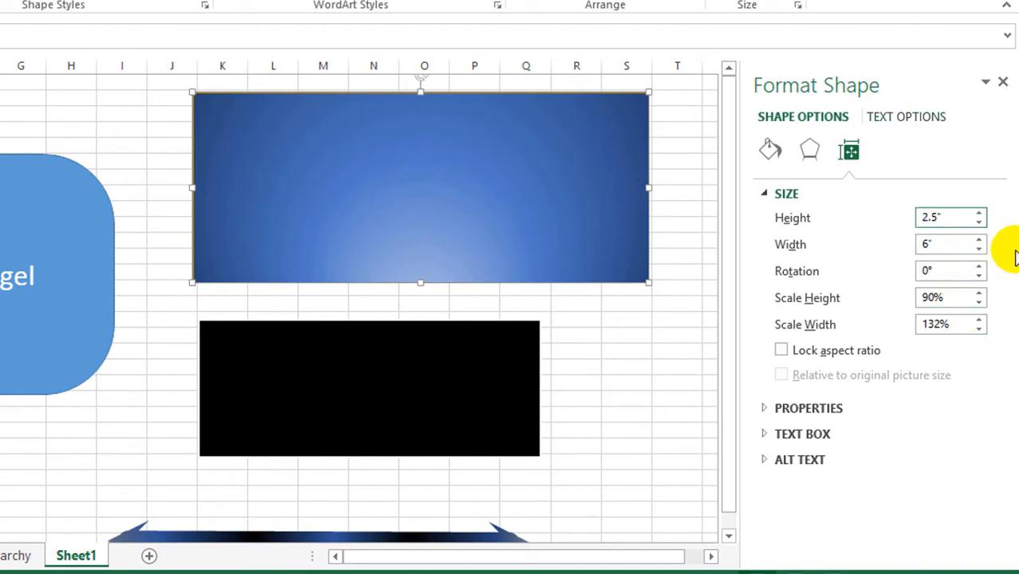
Give the gradient rectangle a 45° rotation and a width of 4.5 inches, shifting it over the black rectangle
double_click(950, 272)
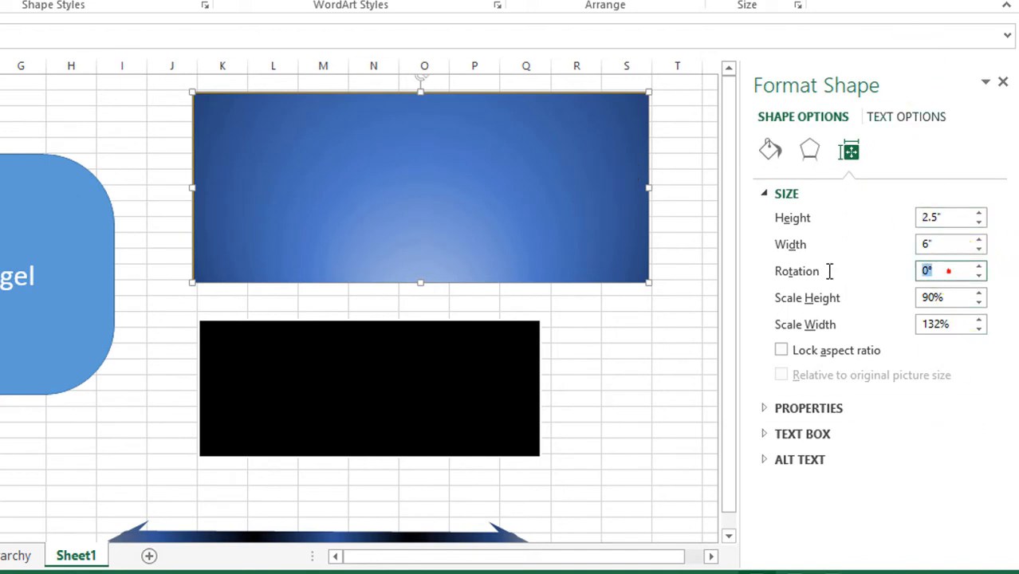
type("45")
key("Return")
left_click_drag(450, 328, 485, 370)
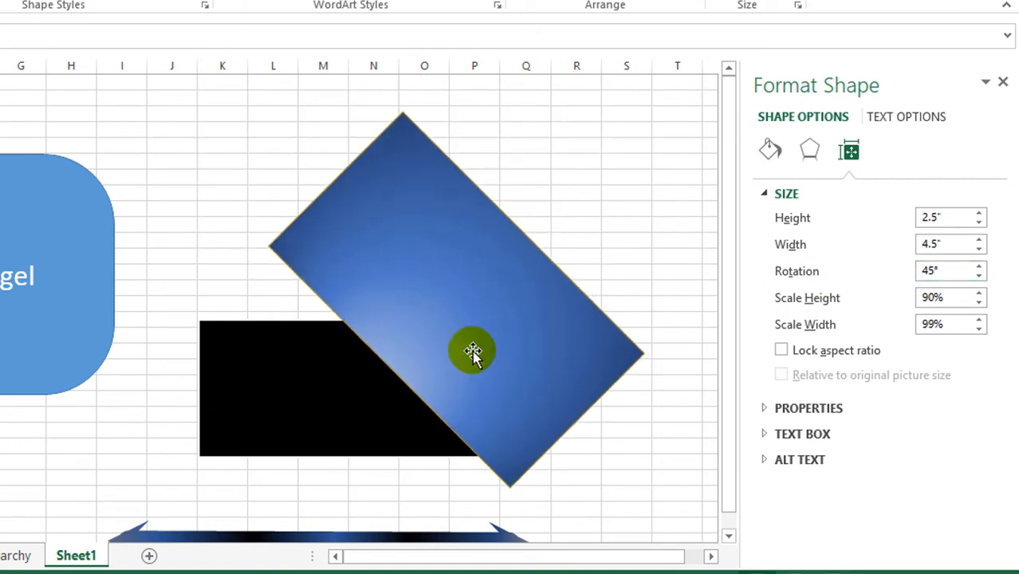
Increase the gradient rectangle's rotation in single steps to 50°, and lower it to 43°
double_click(961, 269)
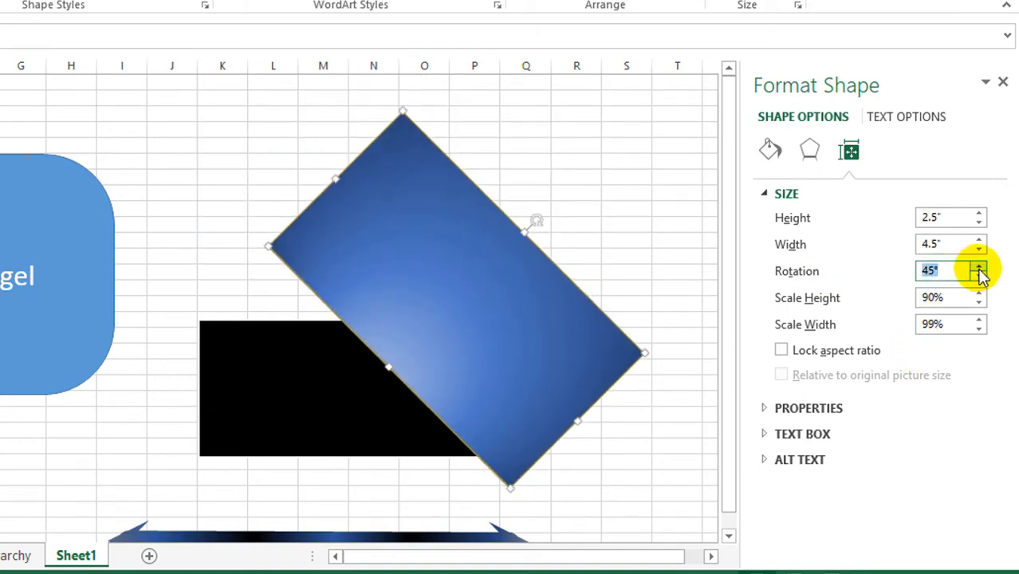
left_click(979, 267)
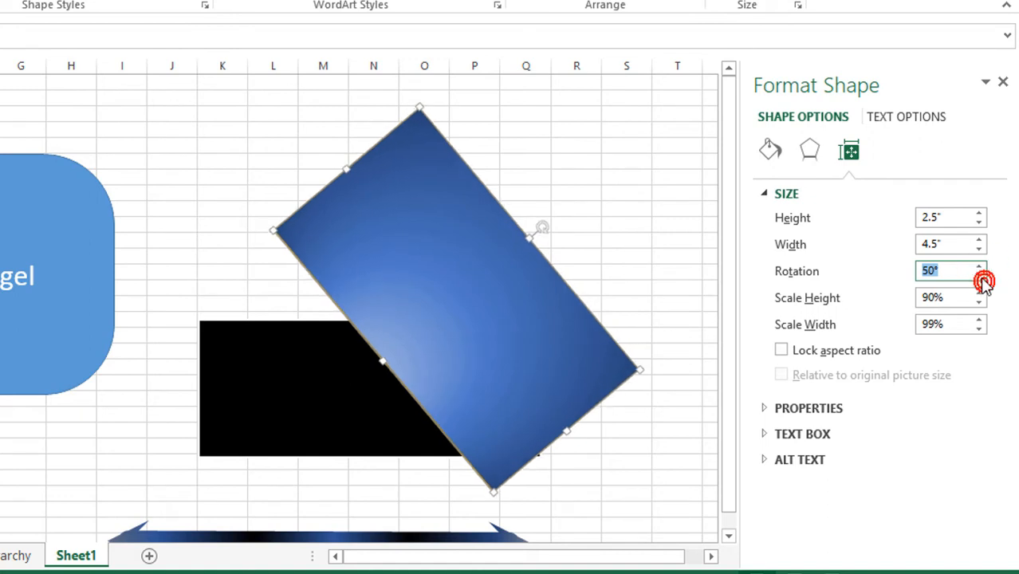
left_click(982, 280)
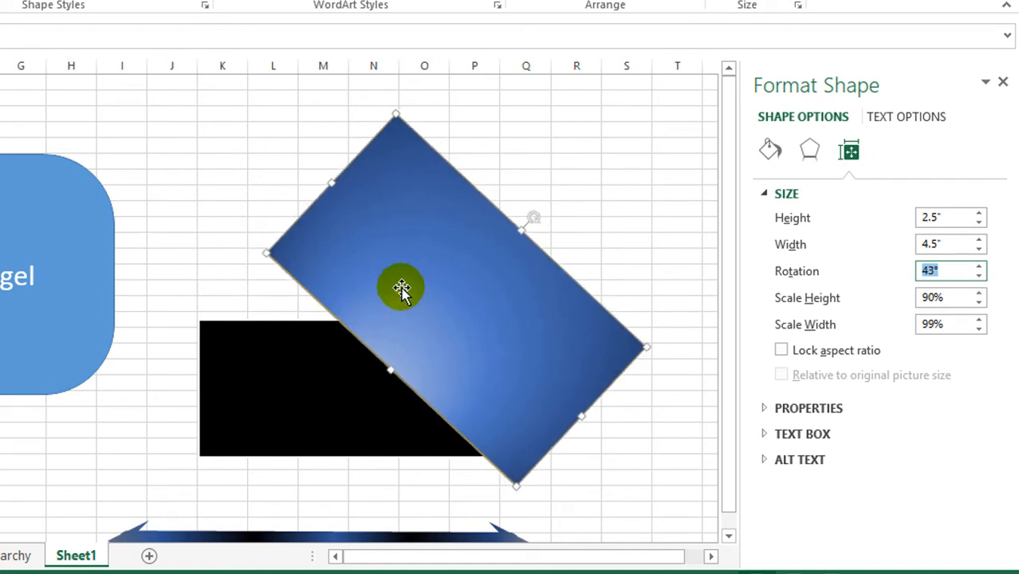
Turn the gradient rectangle back to 0° rotation freehand and move it up slightly over the black rectangle
left_click_drag(534, 216, 457, 183)
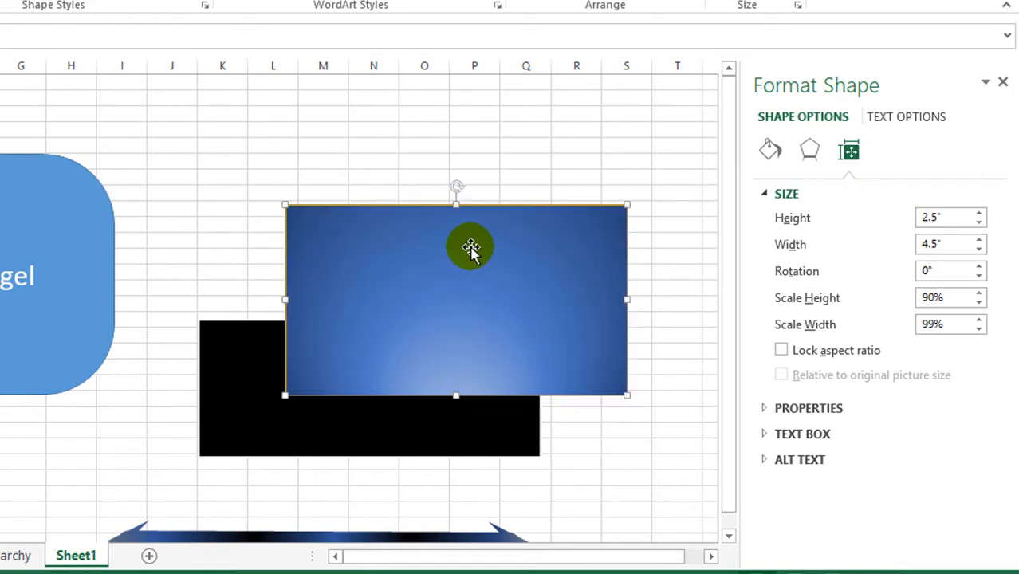
left_click_drag(471, 251, 453, 196)
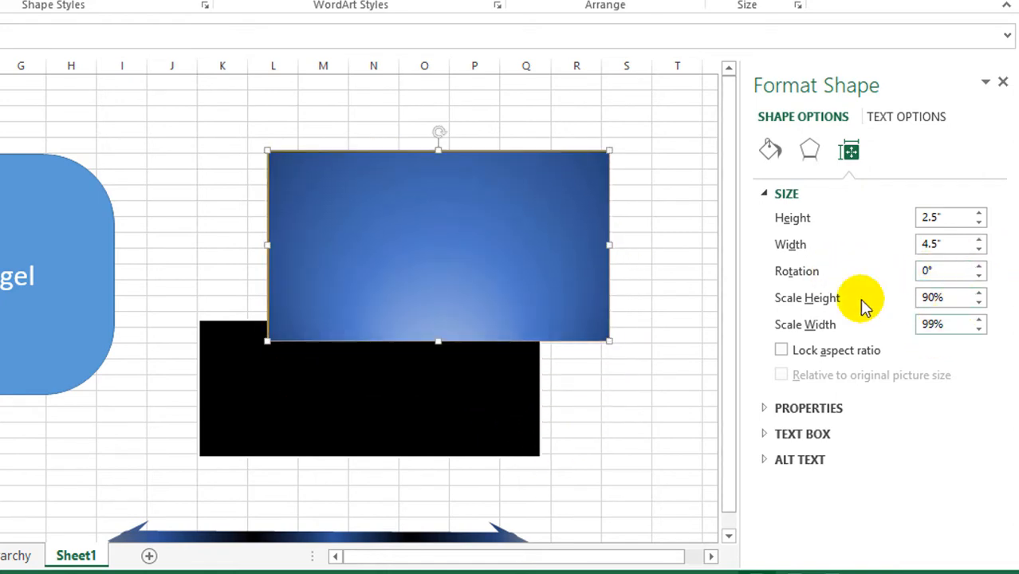
Return the gradient rectangle to 100% scale above the black one, and increase its scale height to 128%
left_click_drag(955, 298, 904, 311)
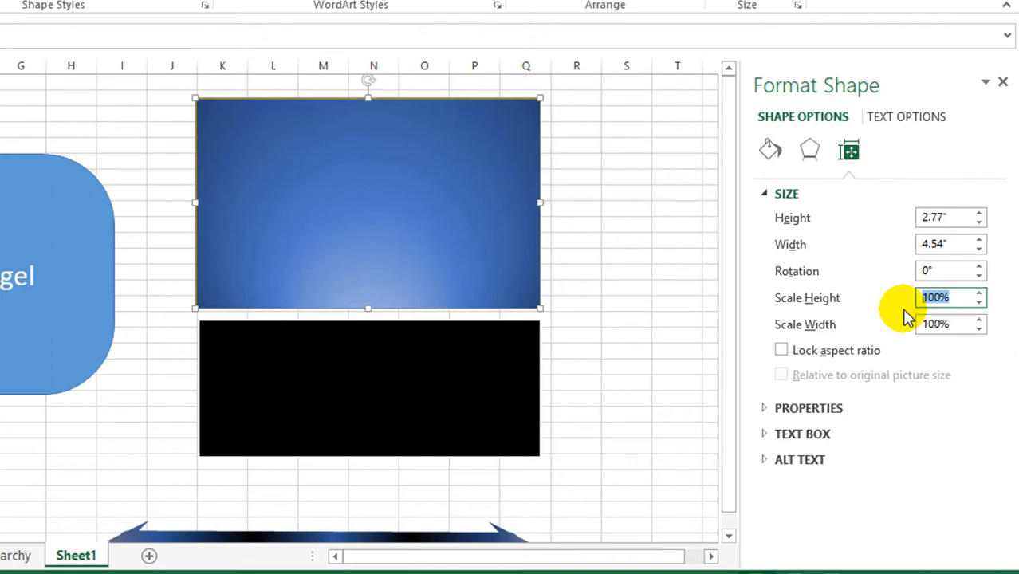
left_click(980, 293)
left_click(979, 293)
left_click(980, 293)
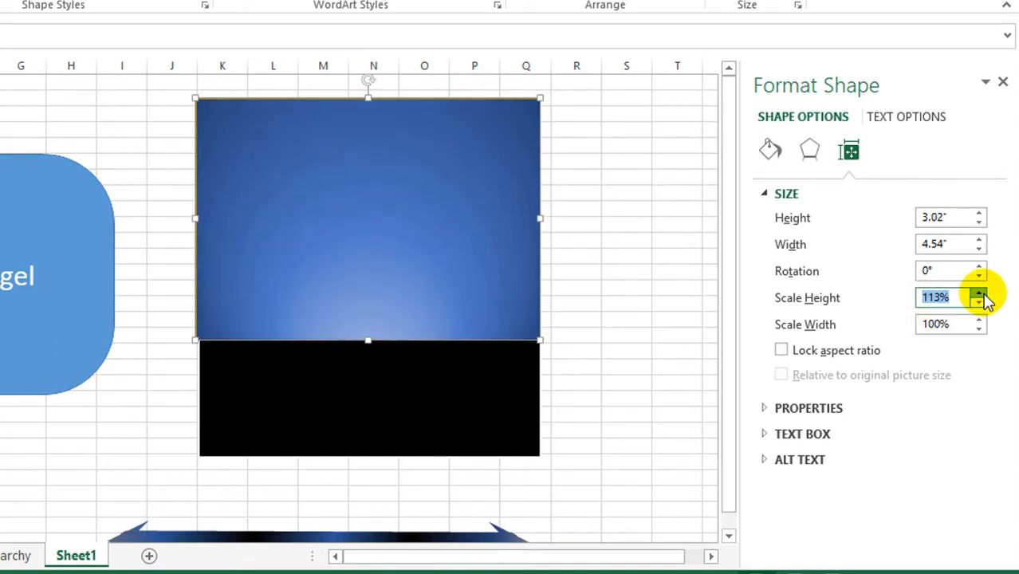
left_click(979, 293)
left_click(942, 300)
Set the gradient rectangle's scale height to 90% and expand its Properties options for moving, sizing and locking
left_click_drag(962, 298, 876, 301)
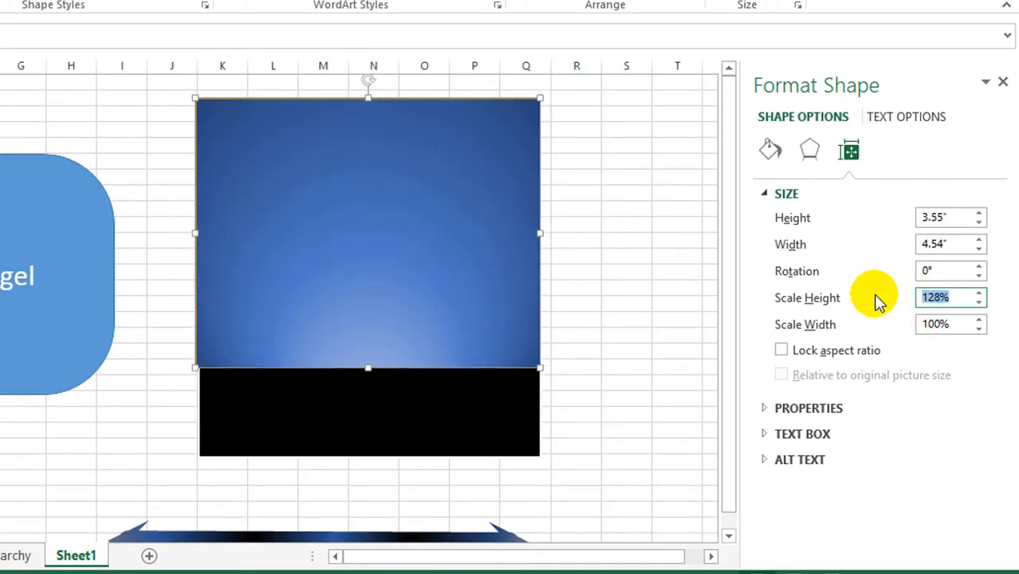
type("80")
key("Return")
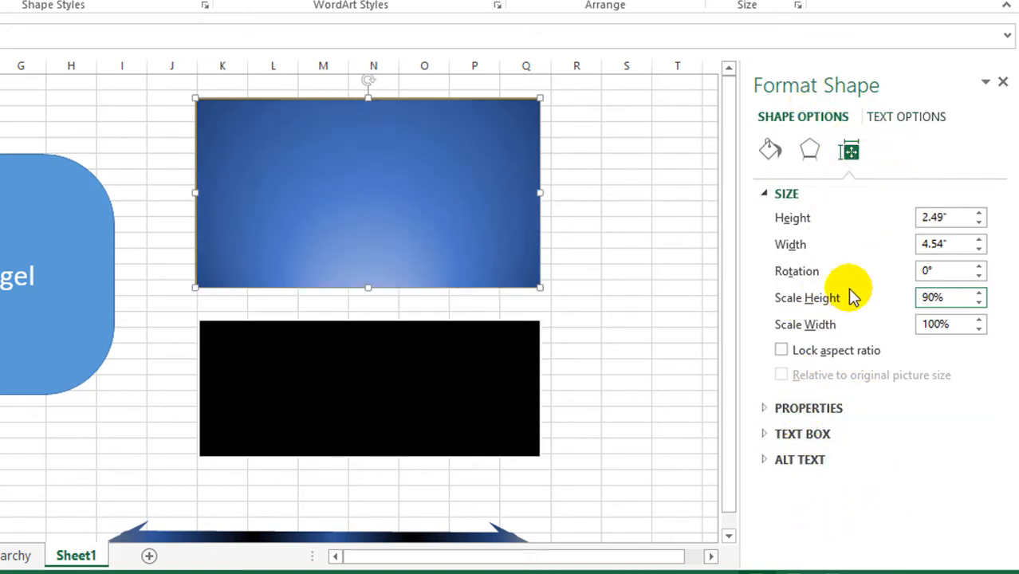
left_click(763, 411)
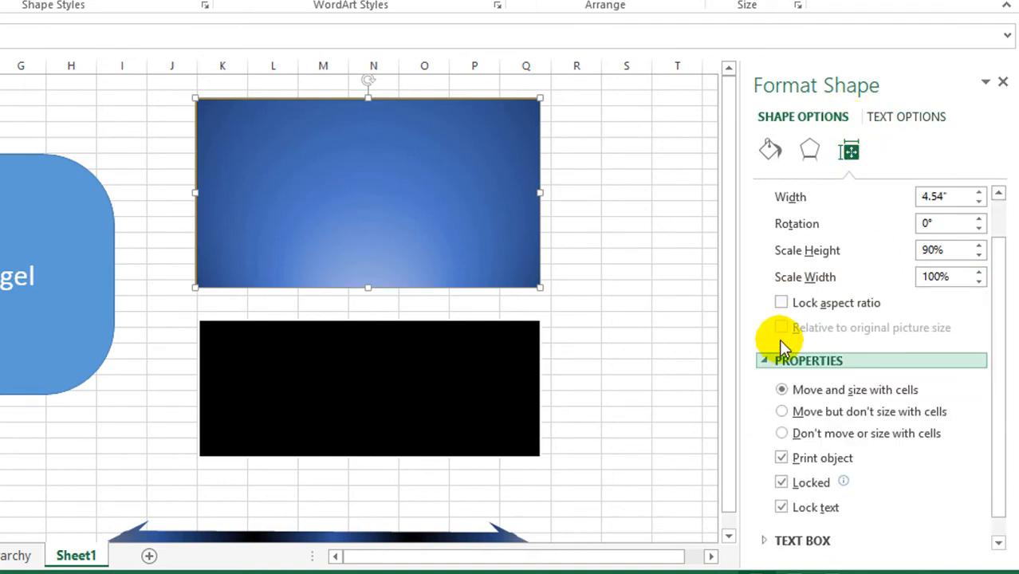
scroll(781, 346, "down", 1)
Add filler text starting with "dsfdsdsfdsf" to the gradient rectangle, long enough to wrap onto three lines
right_click(299, 191)
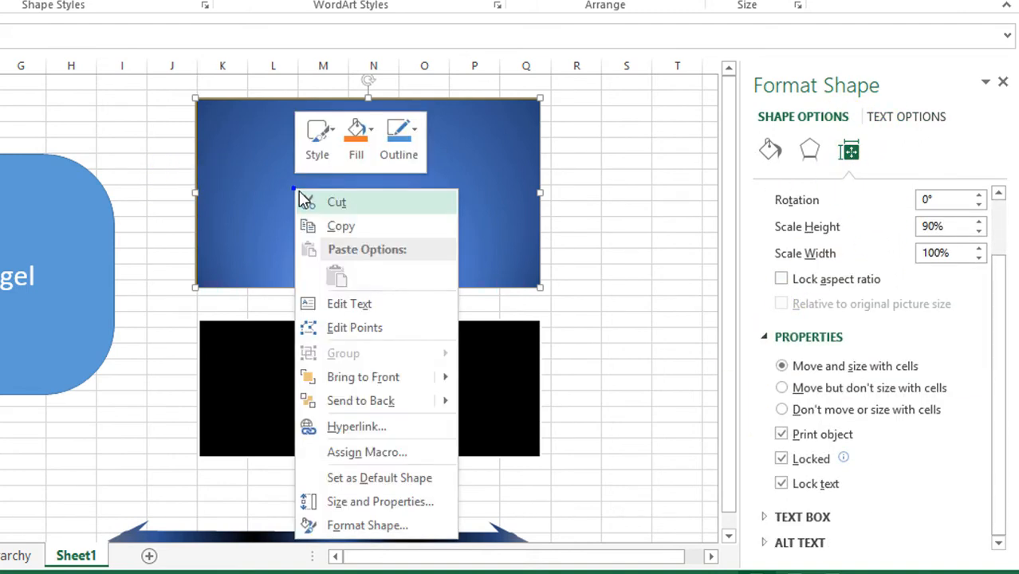
left_click(368, 304)
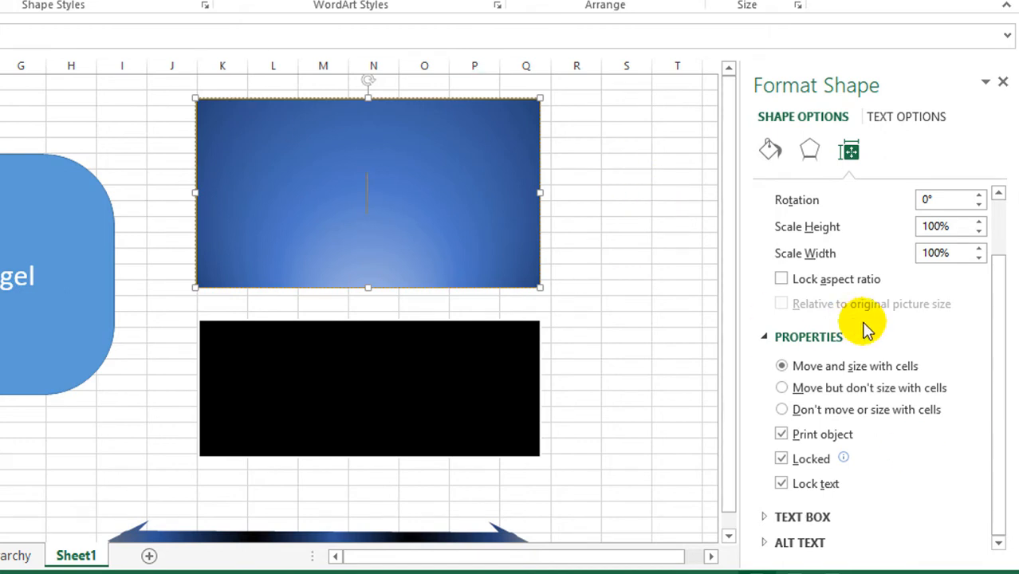
type("dsfdsdsfdsfdsfsdfsdfdsf")
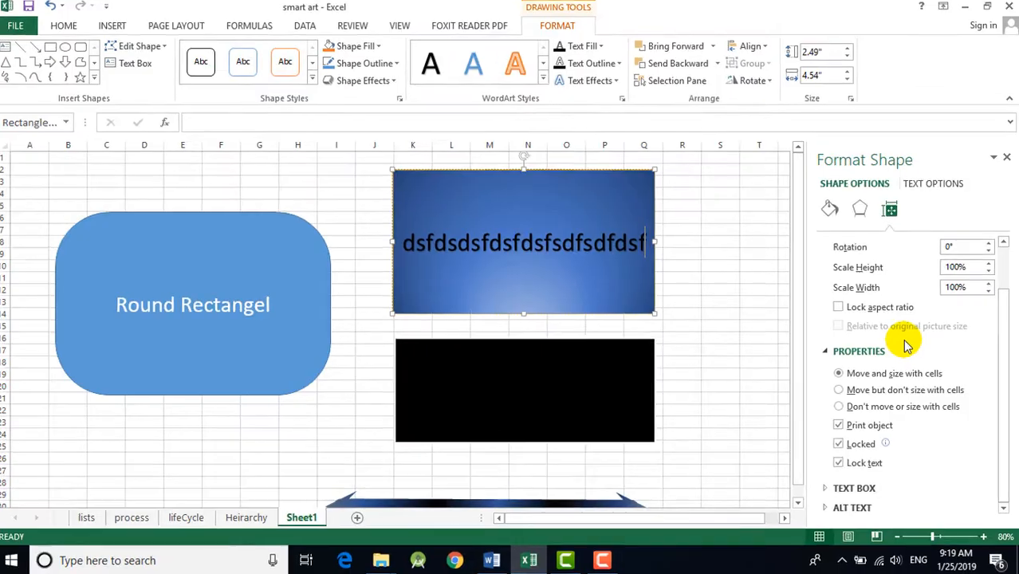
type("sdfds")
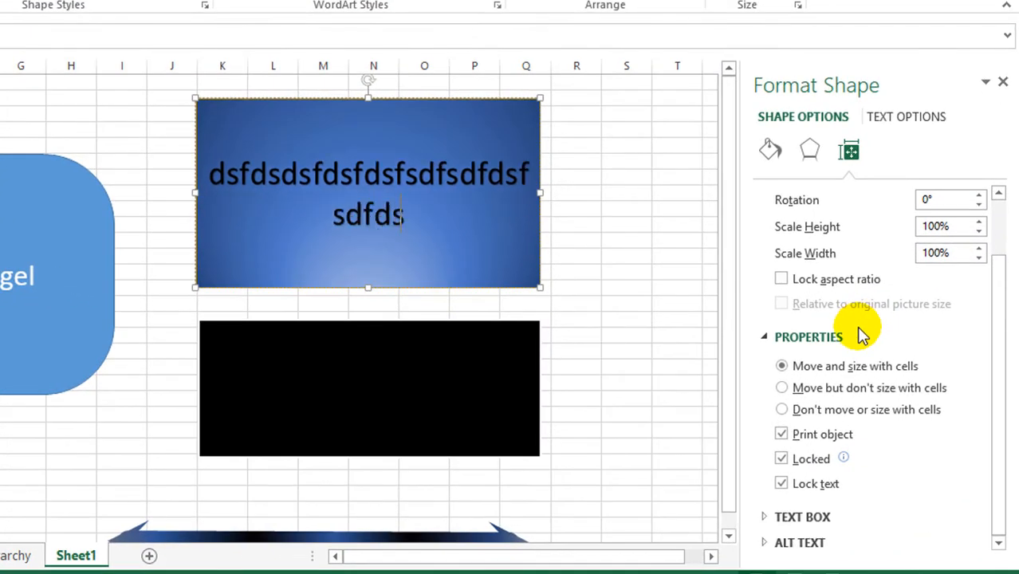
type("fdsfdsfdsfdsfdsfdsfsdfds")
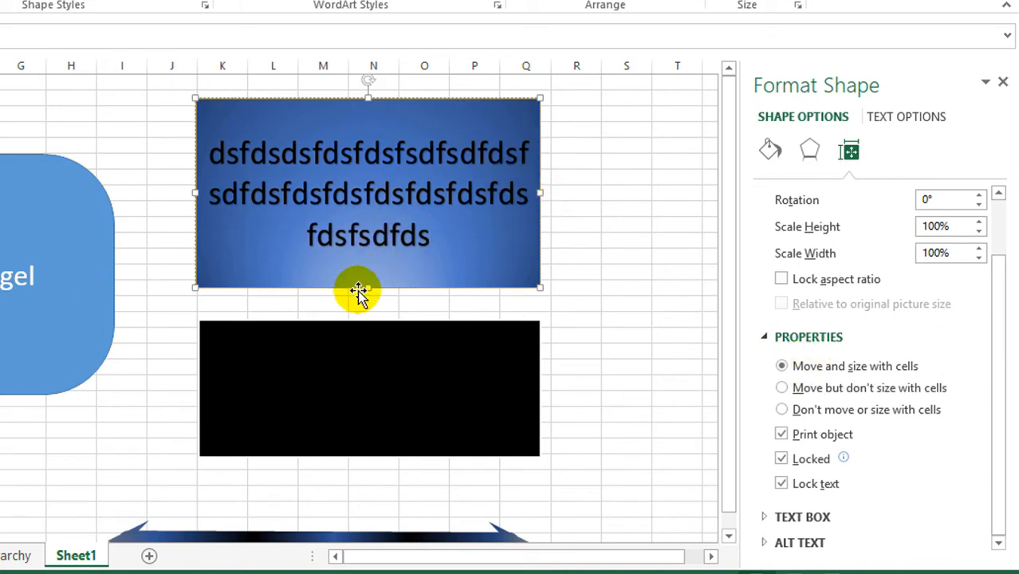
Reduce the text-filled rectangle's height to about two text lines and move it across columns I to P above the black rectangle
left_click_drag(366, 289, 367, 182)
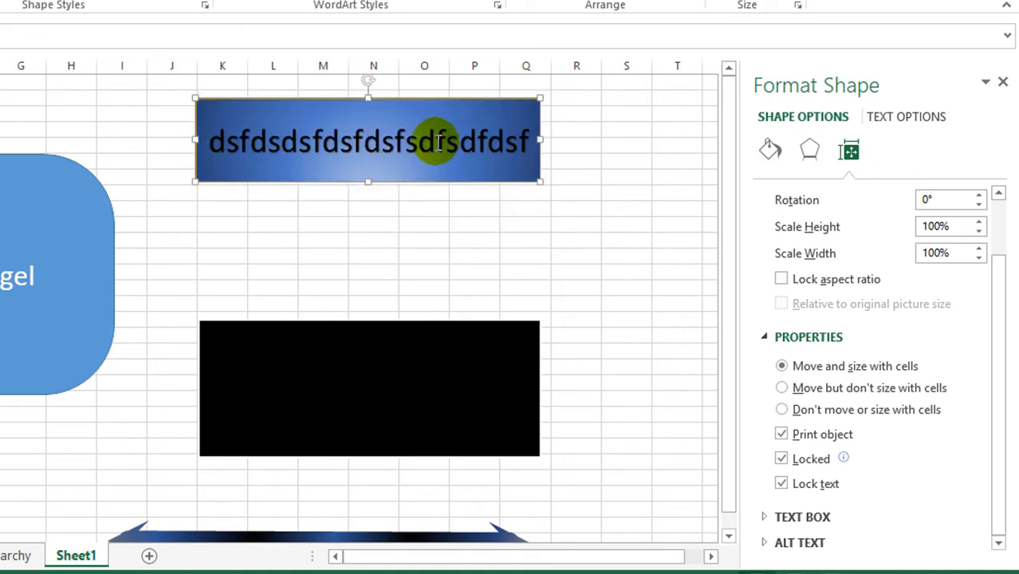
left_click_drag(439, 183, 370, 290)
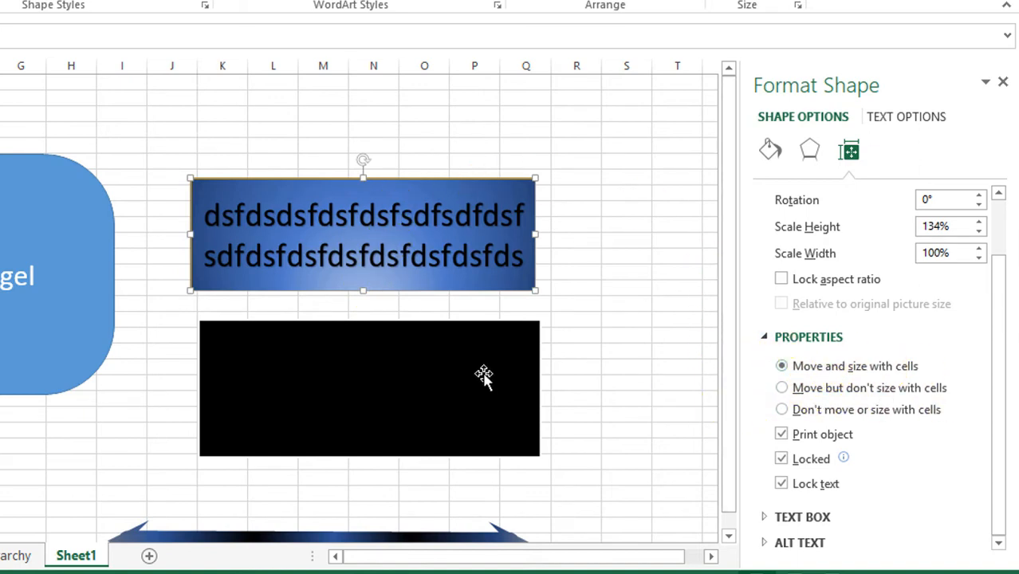
left_click_drag(472, 280, 429, 211)
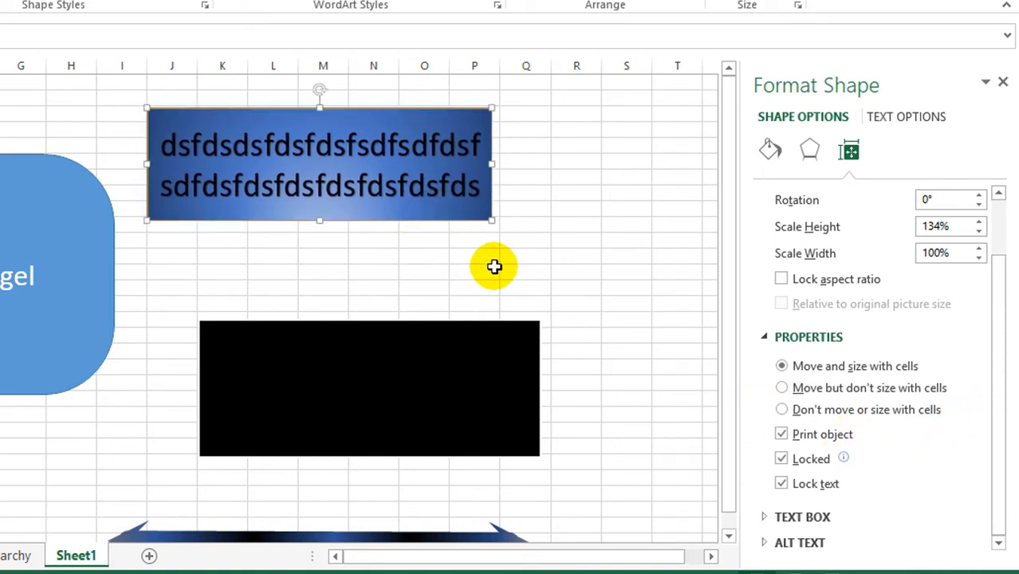
left_click_drag(434, 209, 414, 256)
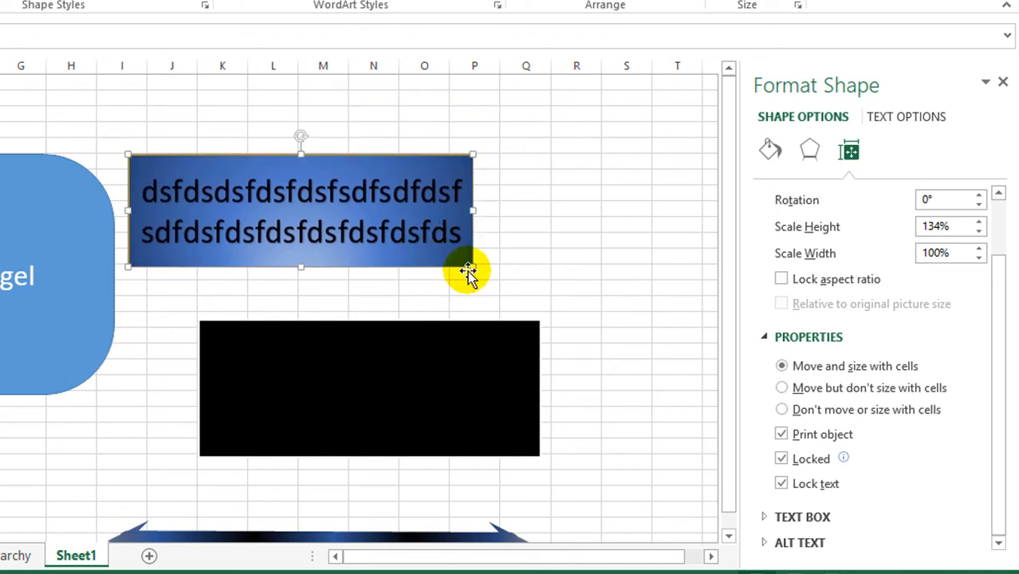
Shrink the black rectangle to a thin bar one column wide and place it within column L below the text-filled rectangle
left_click(415, 336)
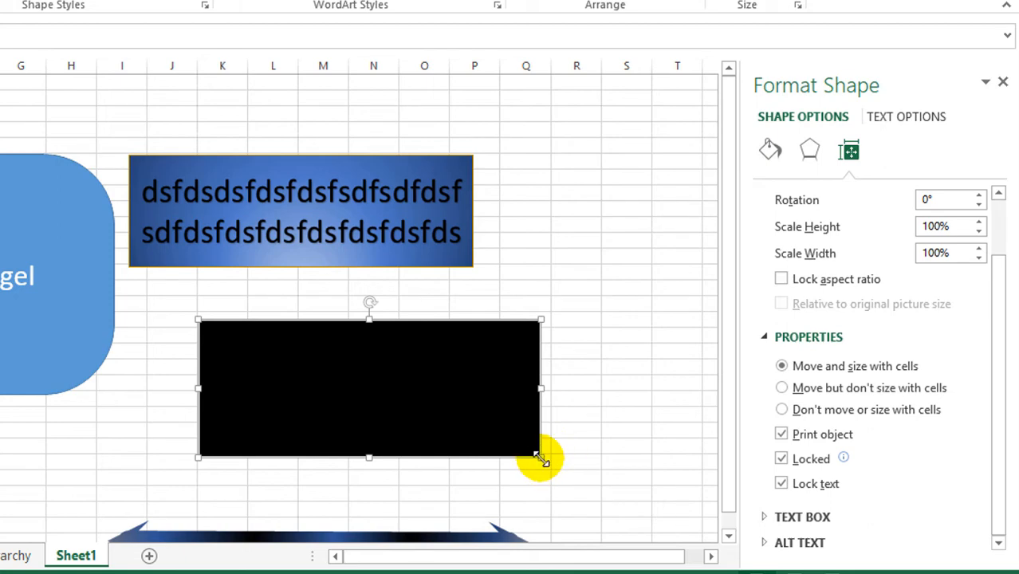
left_click_drag(541, 459, 2, 368)
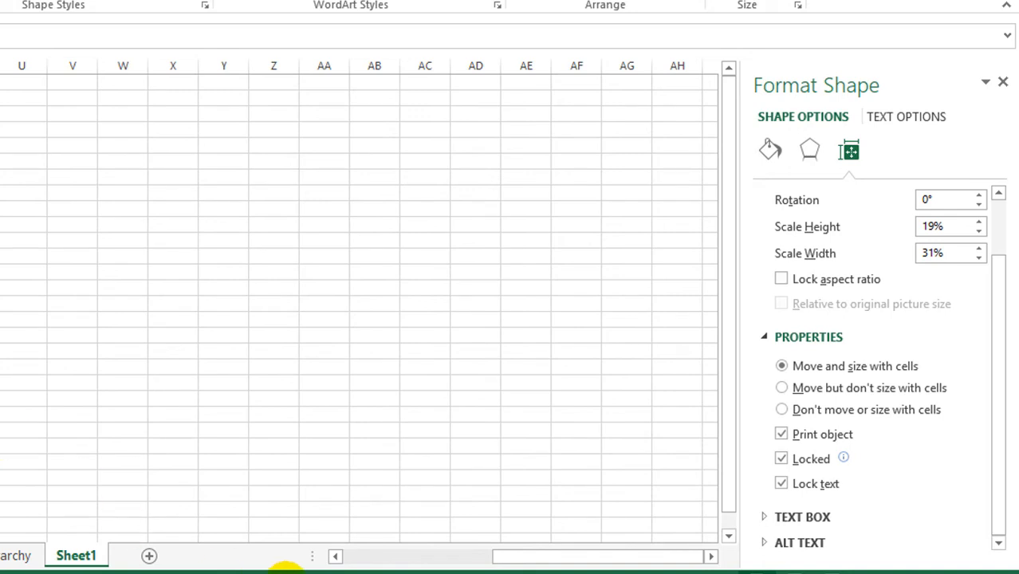
left_click_drag(563, 562, 408, 559)
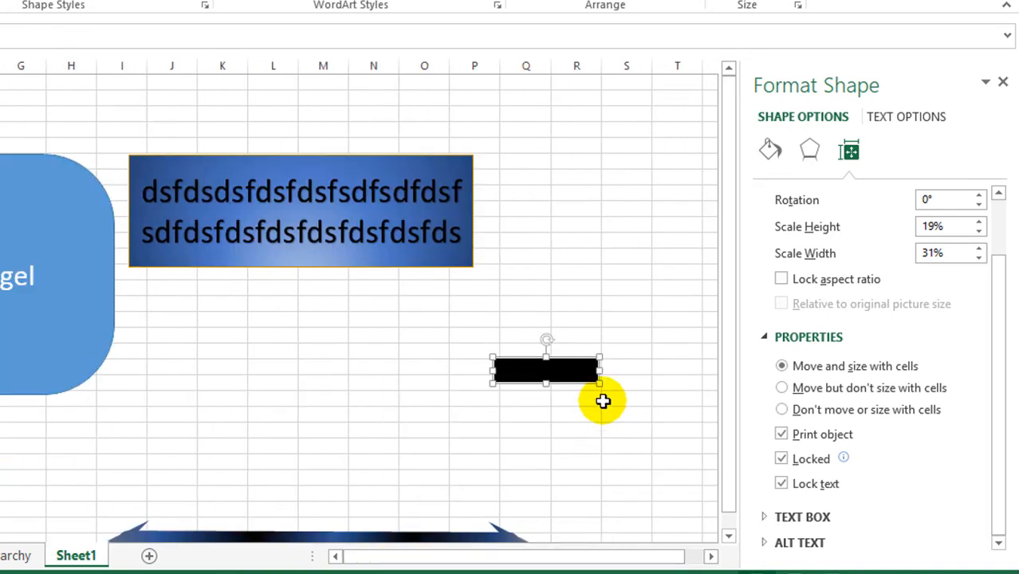
left_click_drag(572, 375, 295, 338)
left_click(353, 356)
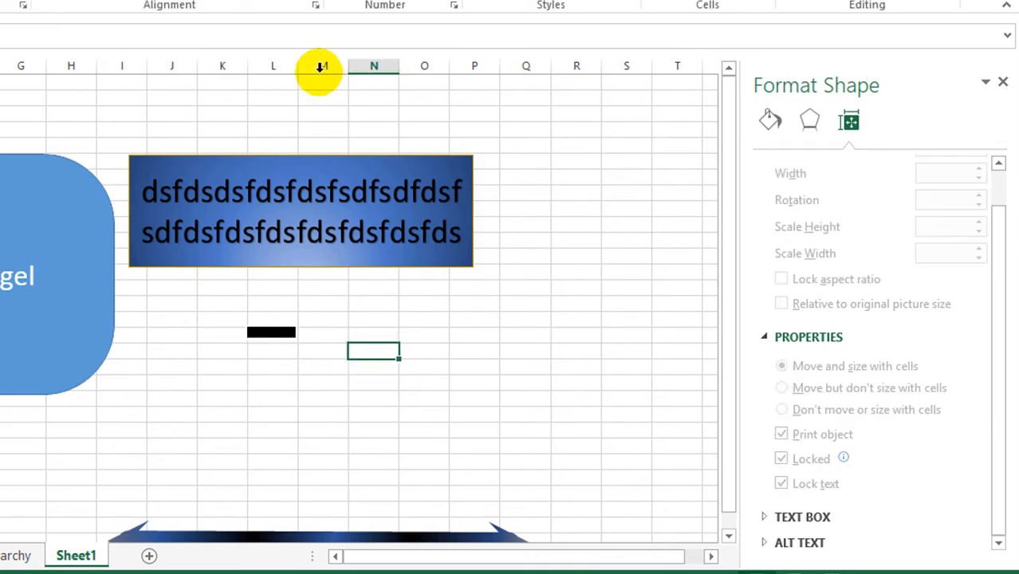
Widen column L to about twice its width and stretch the black bar to about 1.29" so it spans the column
left_click_drag(300, 66, 346, 66)
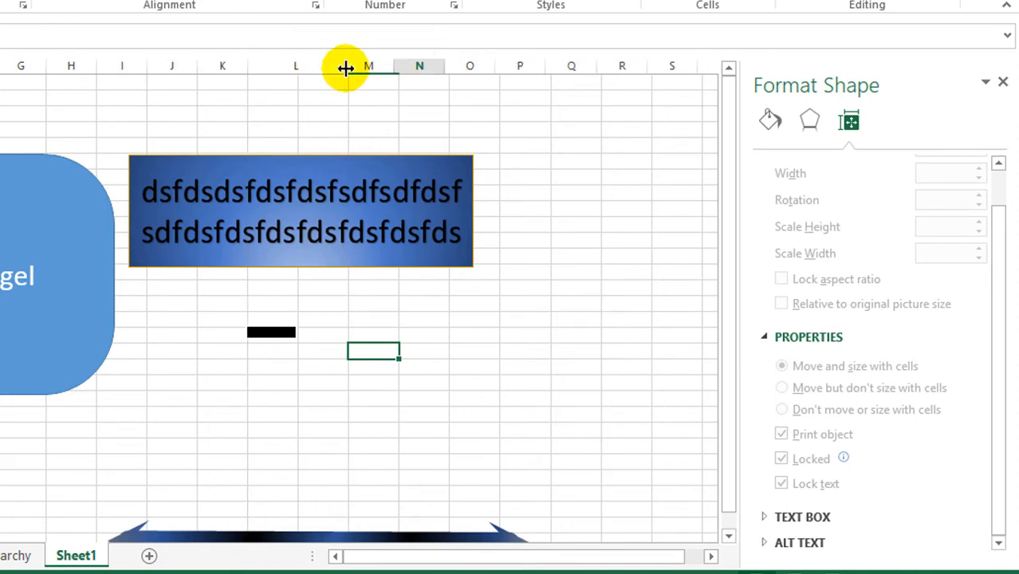
left_click(263, 335)
left_click_drag(294, 336, 344, 340)
left_click(392, 364)
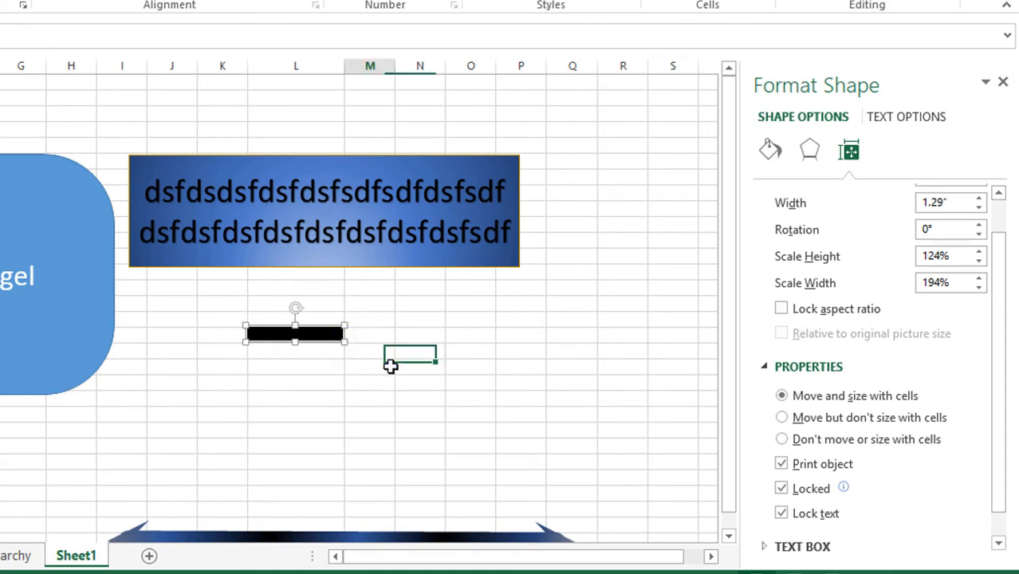
Test the black bar's Move and size with cells behaviour by narrowing column L and widening it to about double width
left_click_drag(346, 72, 306, 74)
left_click(393, 368)
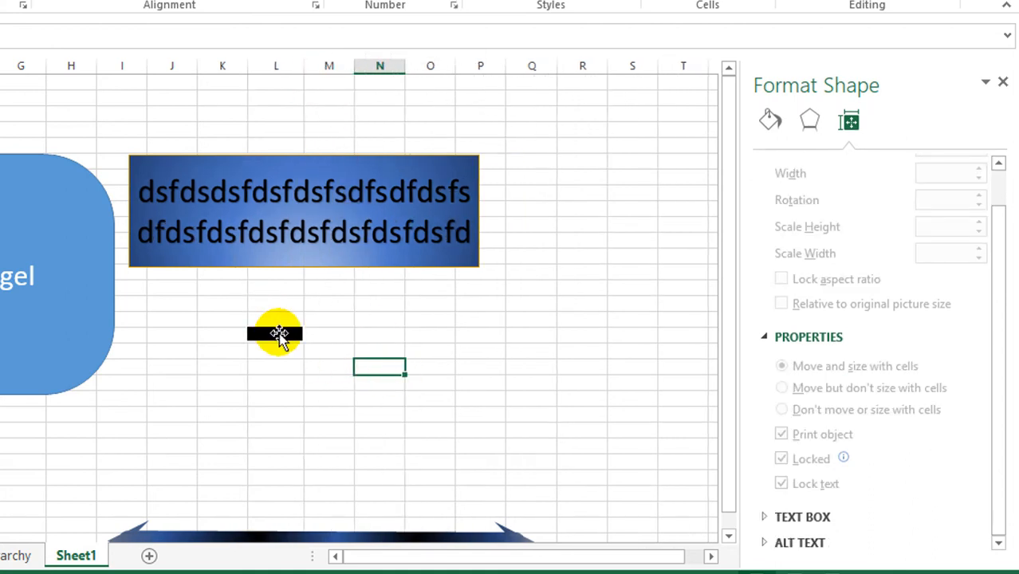
left_click_drag(302, 69, 348, 79)
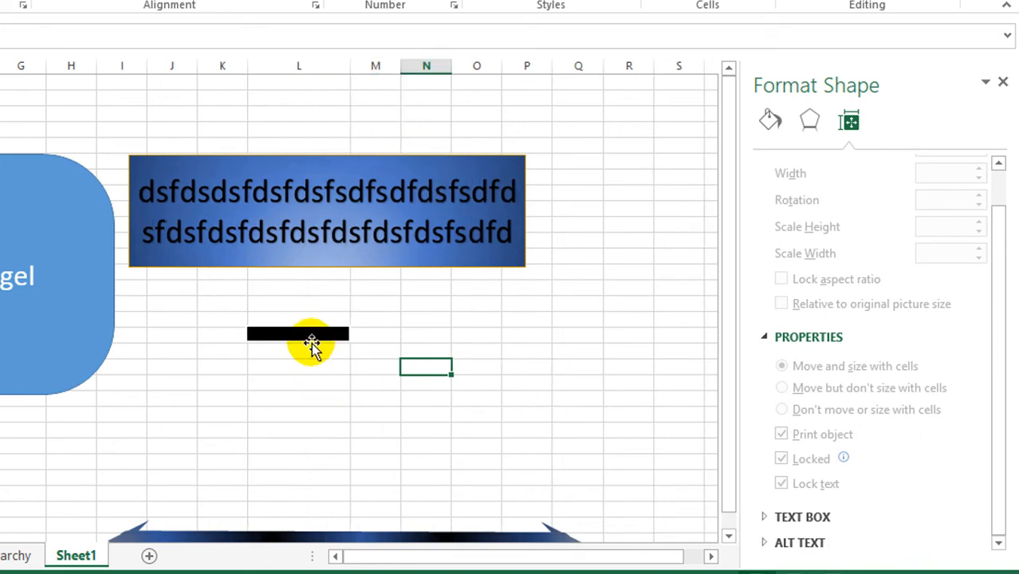
Set the black bar to Don't move or size with cells and test it by narrowing and re-widening column L
left_click(309, 339)
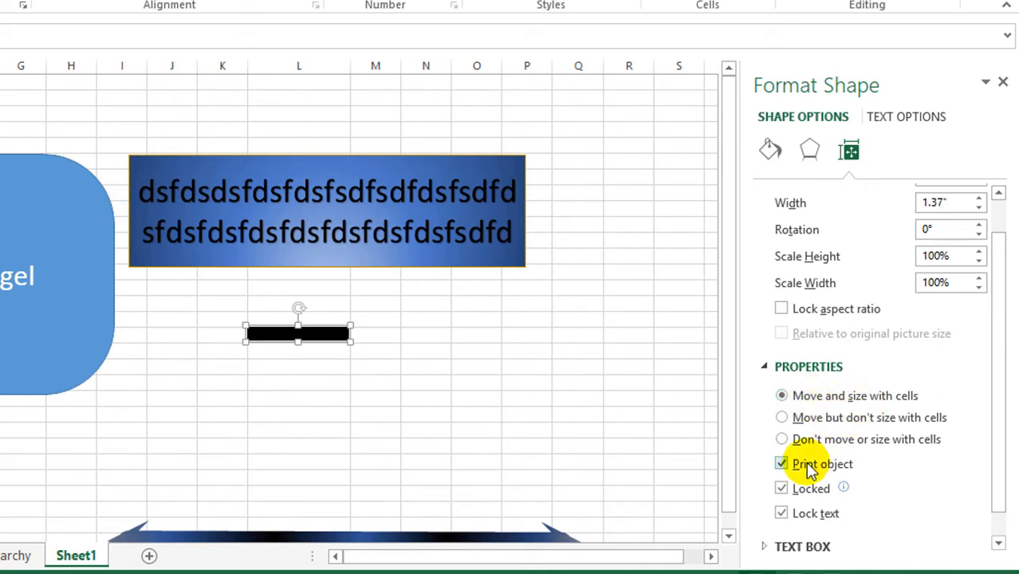
left_click(833, 446)
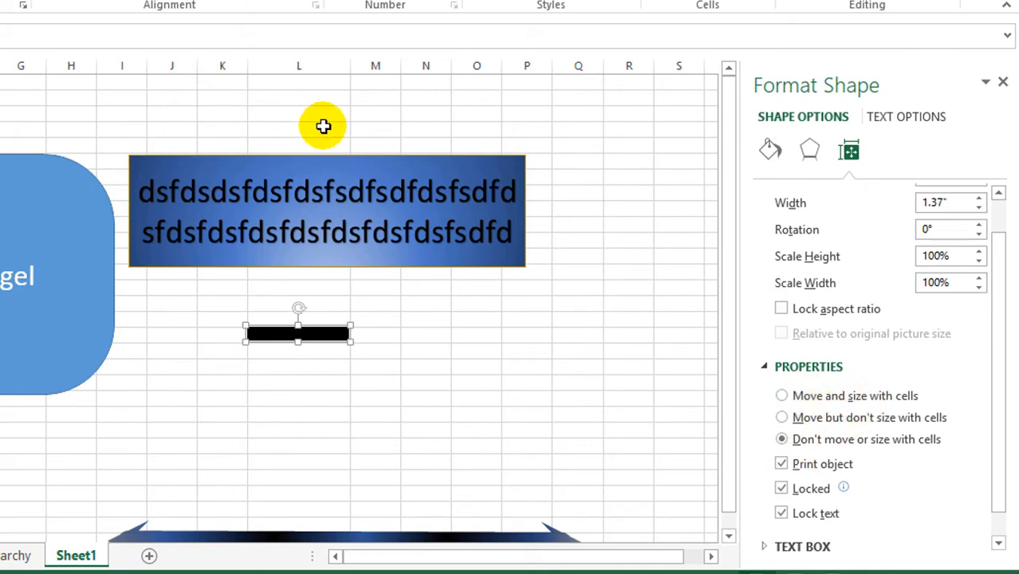
left_click_drag(350, 69, 306, 65)
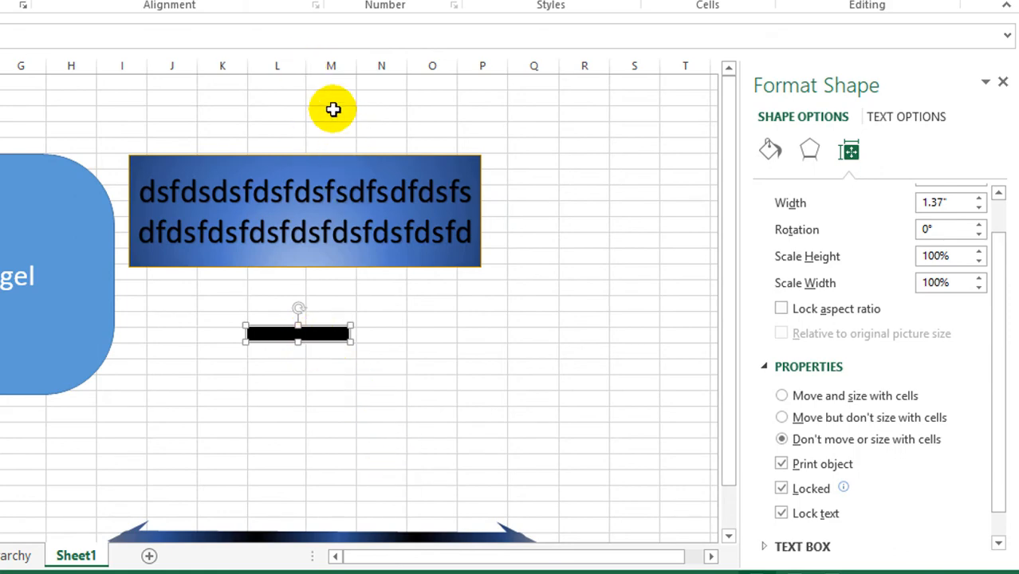
left_click_drag(307, 65, 349, 66)
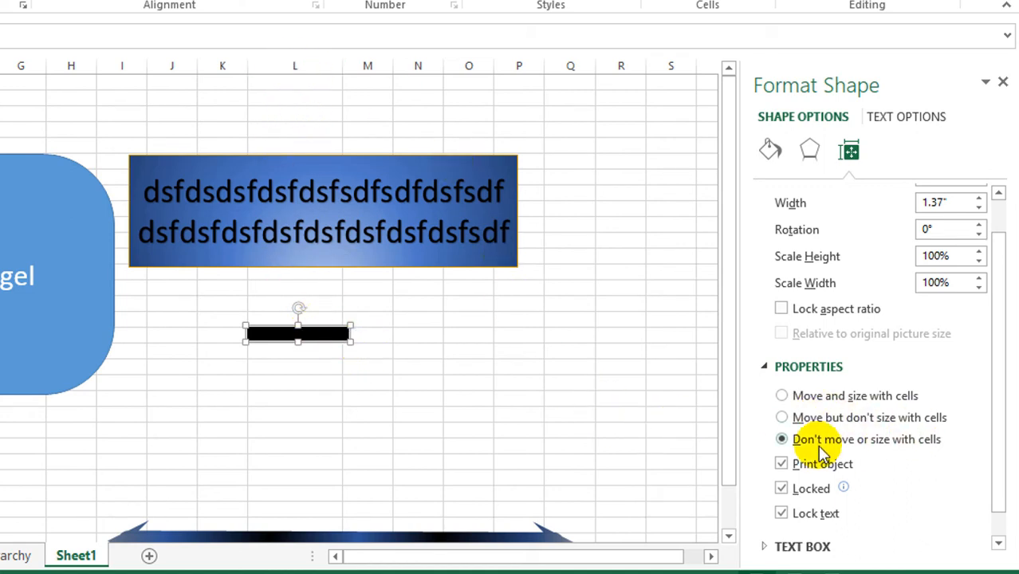
Expand the Text Box options in place of Properties, and increase the text-filled rectangle's height until its three text lines fit
left_click(765, 365)
left_click(765, 433)
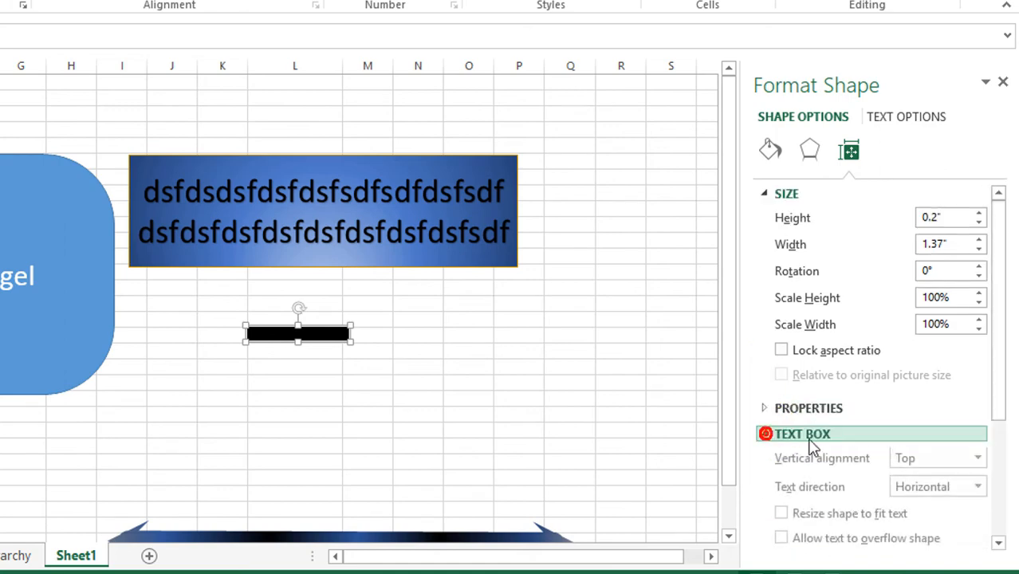
scroll(1006, 351, "down", 3)
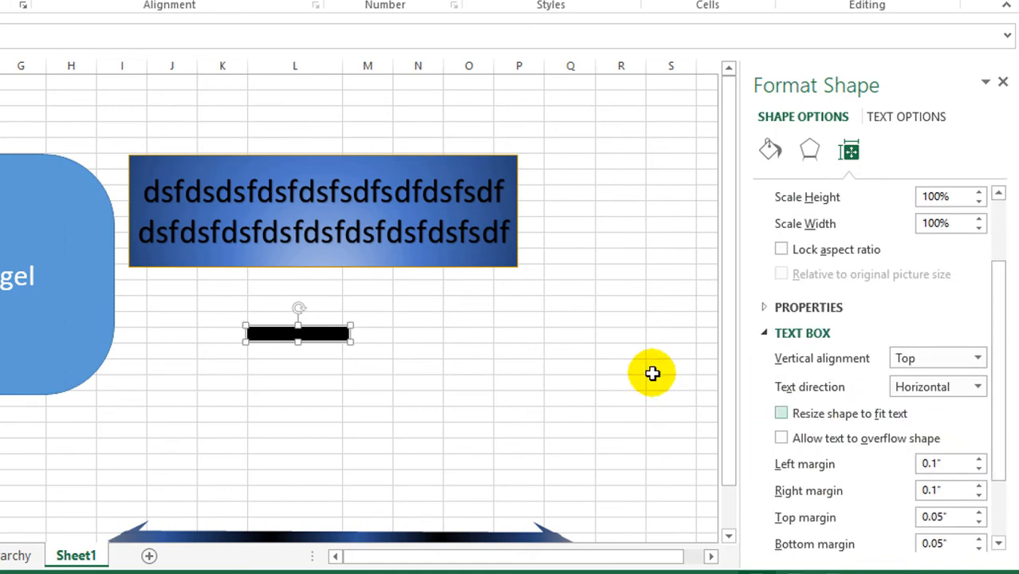
left_click(399, 209)
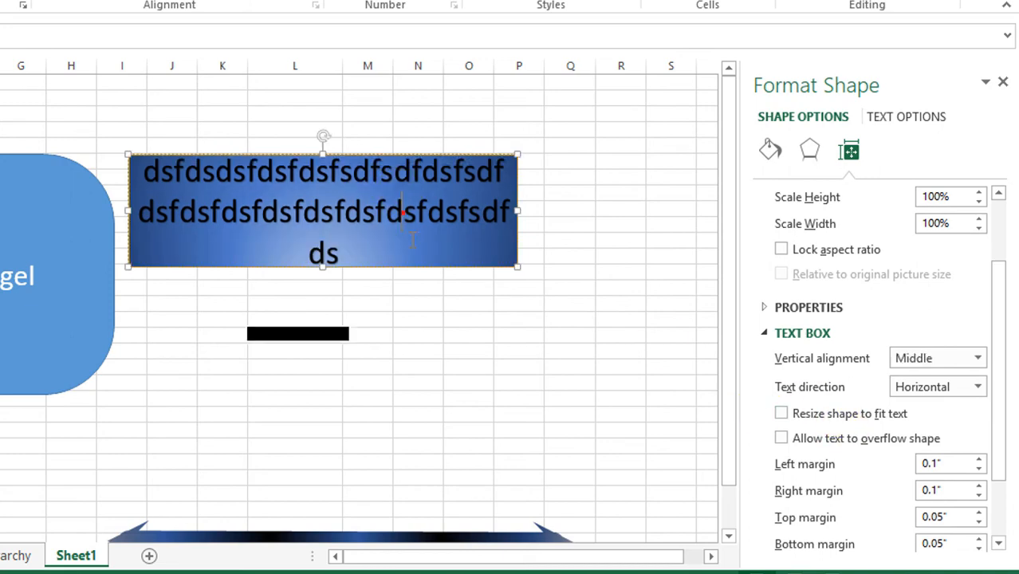
triple_click(449, 213)
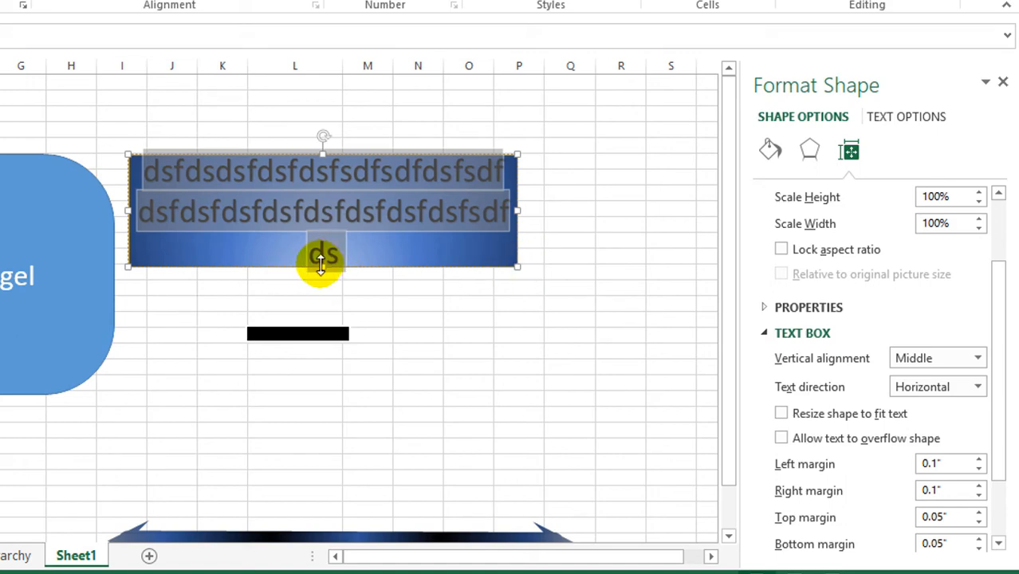
left_click_drag(322, 266, 335, 295)
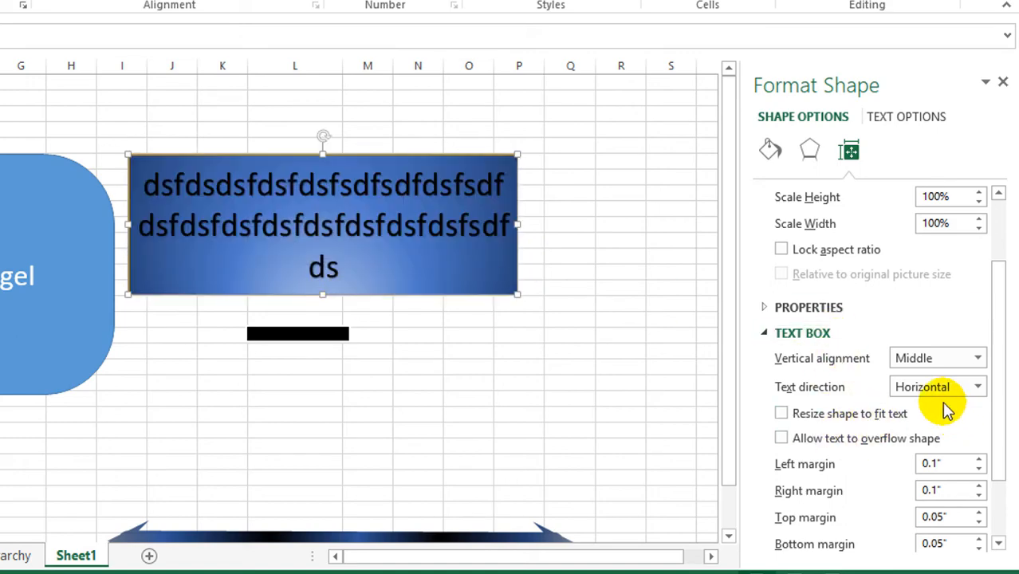
Set the rectangle text's vertical alignment to Bottom and extend the shape upward to about 129% scale height
left_click(978, 358)
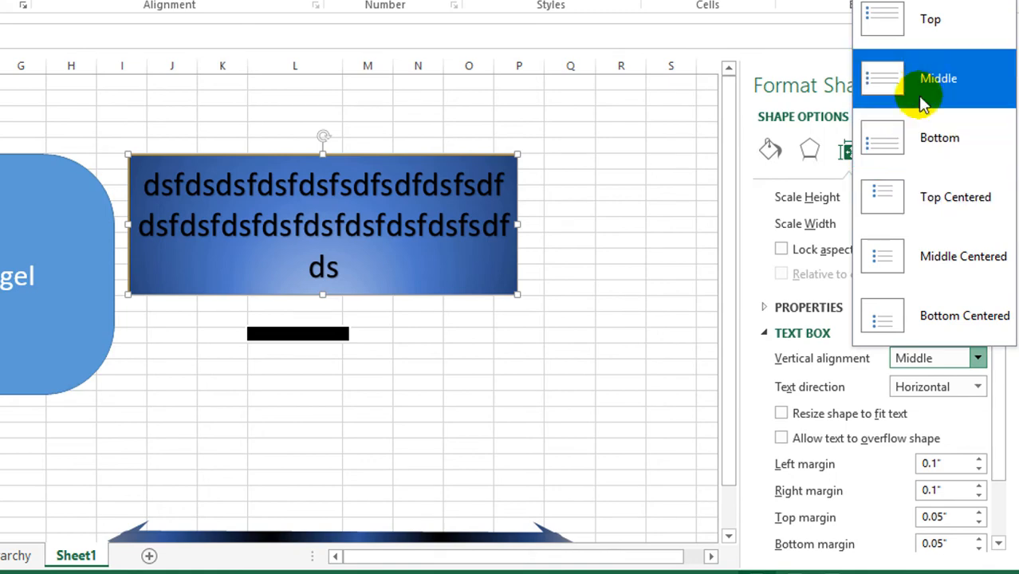
left_click(923, 152)
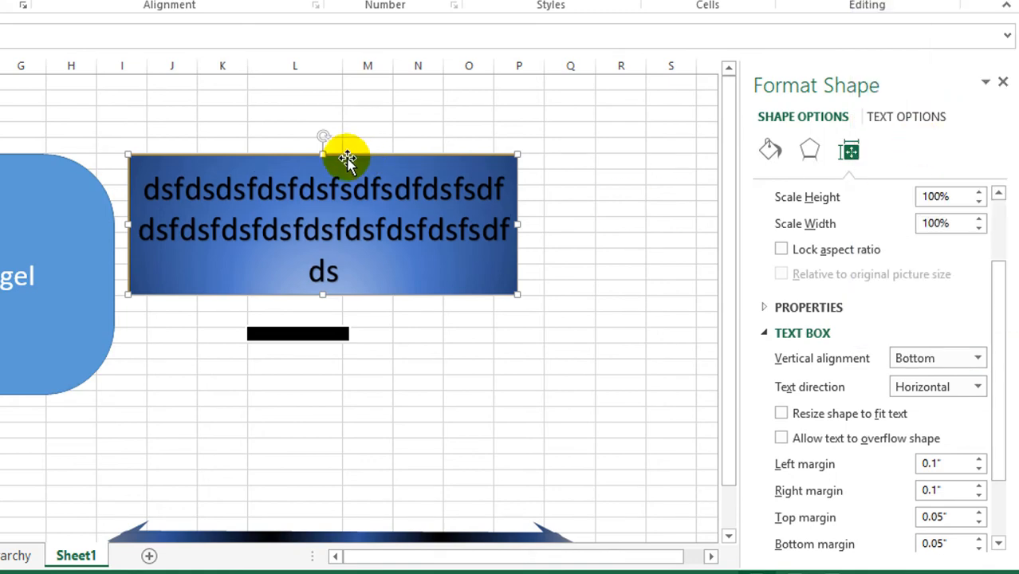
left_click_drag(323, 154, 324, 114)
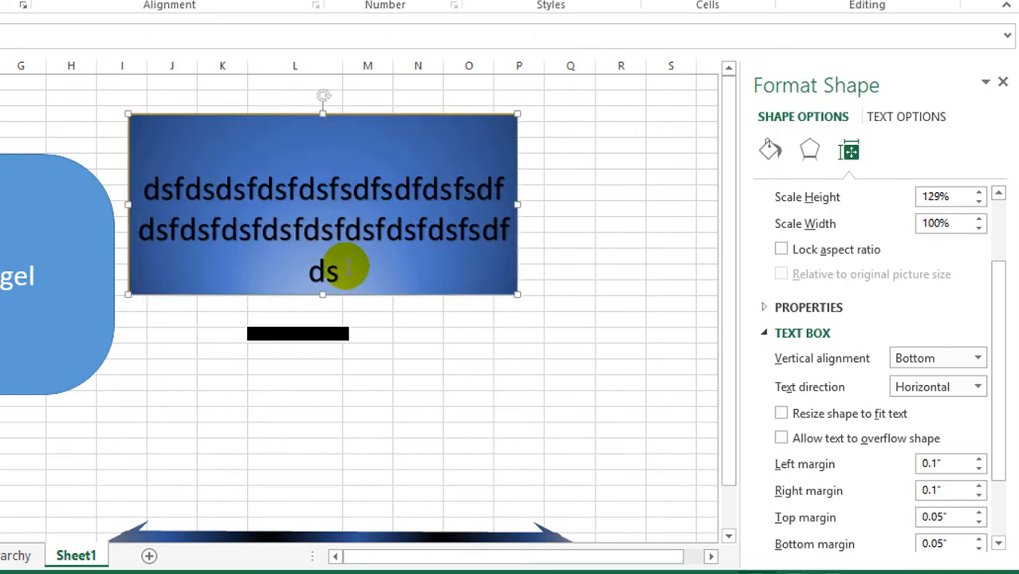
Try the Top Centered, Middle Centered and Bottom Centered vertical alignments on the rectangle's text, and finish with Top
left_click(979, 359)
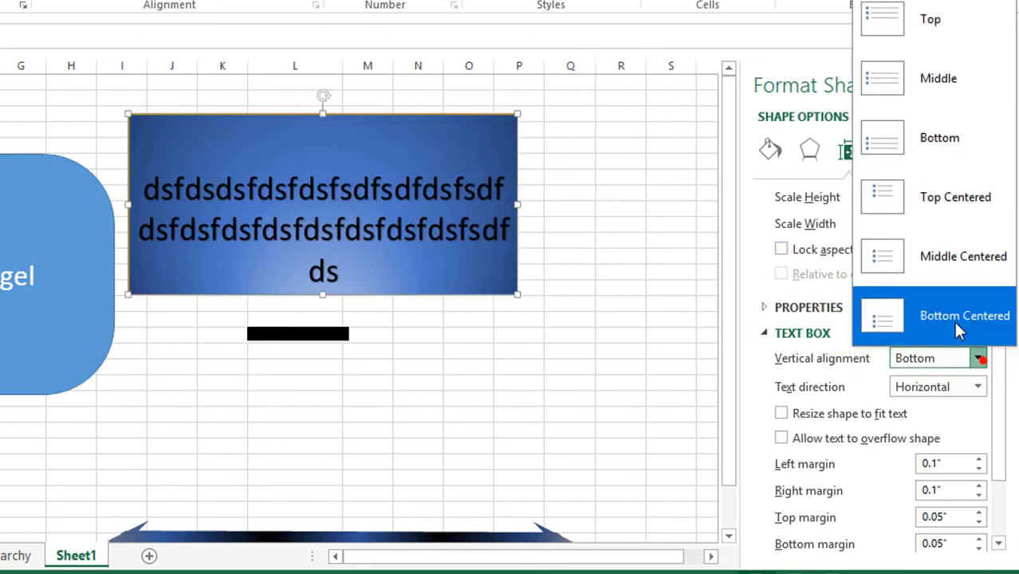
left_click(941, 209)
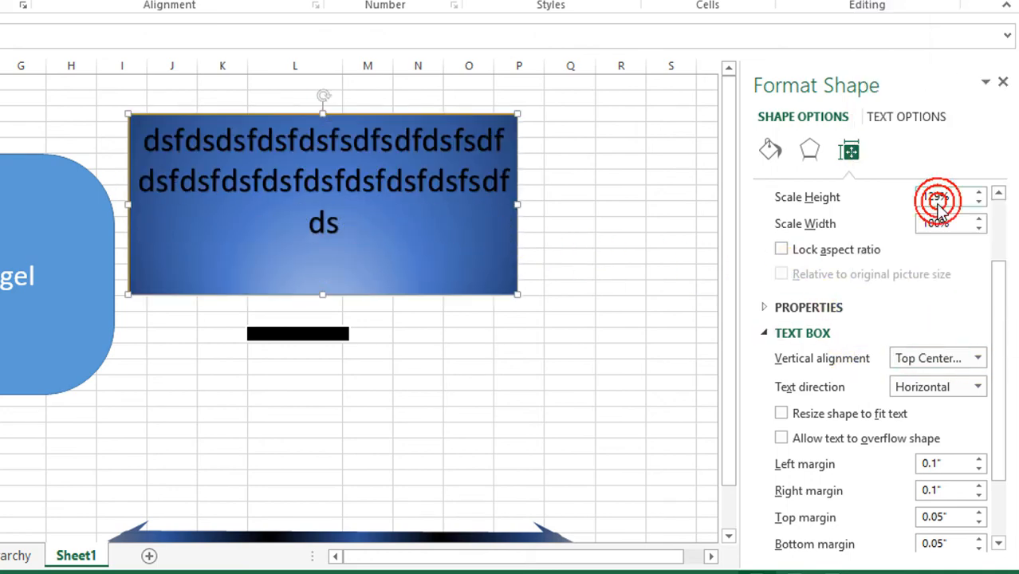
left_click(979, 358)
left_click(905, 259)
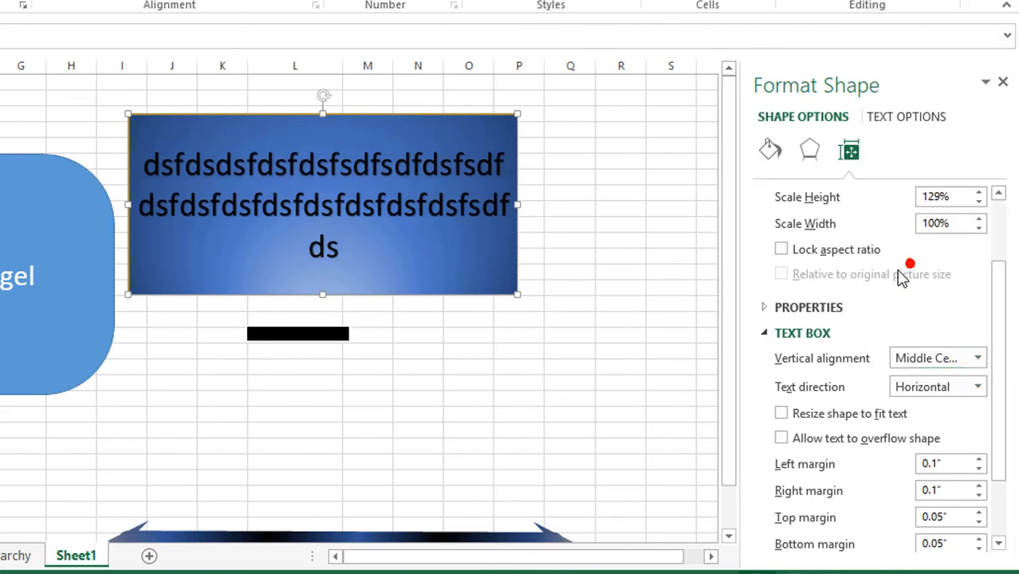
left_click(979, 360)
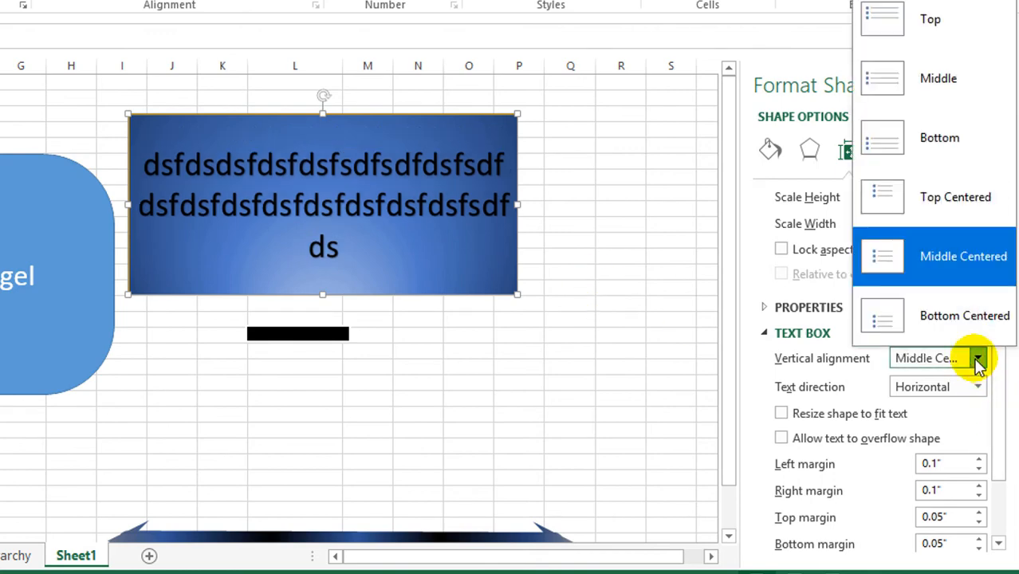
left_click(965, 325)
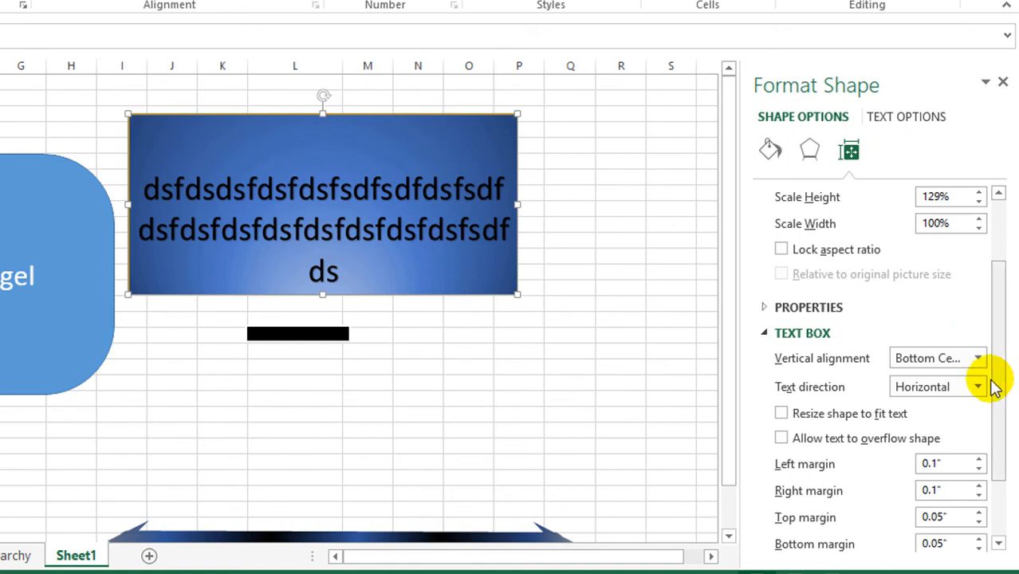
left_click(981, 359)
left_click(891, 22)
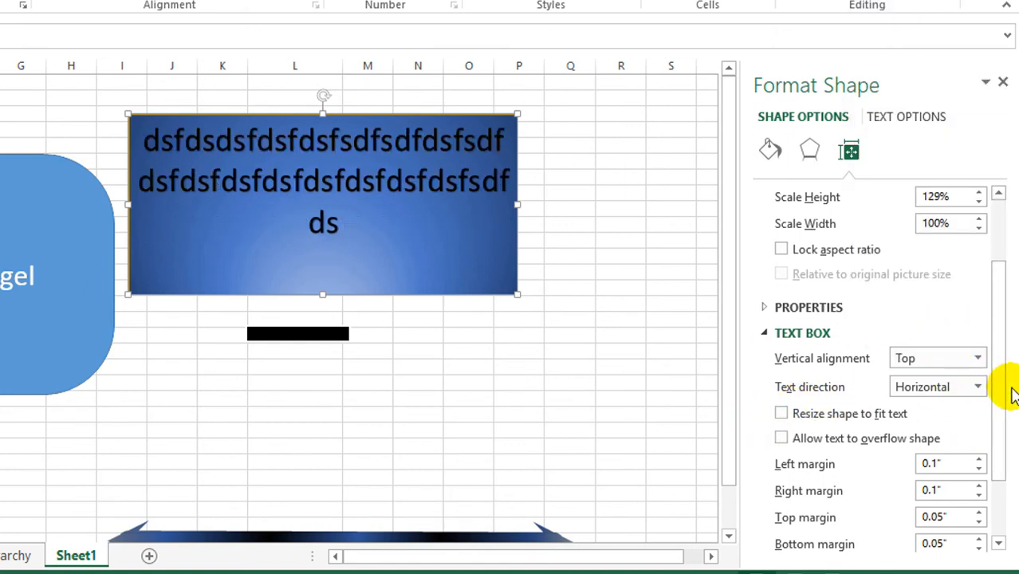
Try the text directions Rotate all text 90°, Rotate all text 270° and Stacked on the rectangle, and return it to Horizontal
left_click(983, 390)
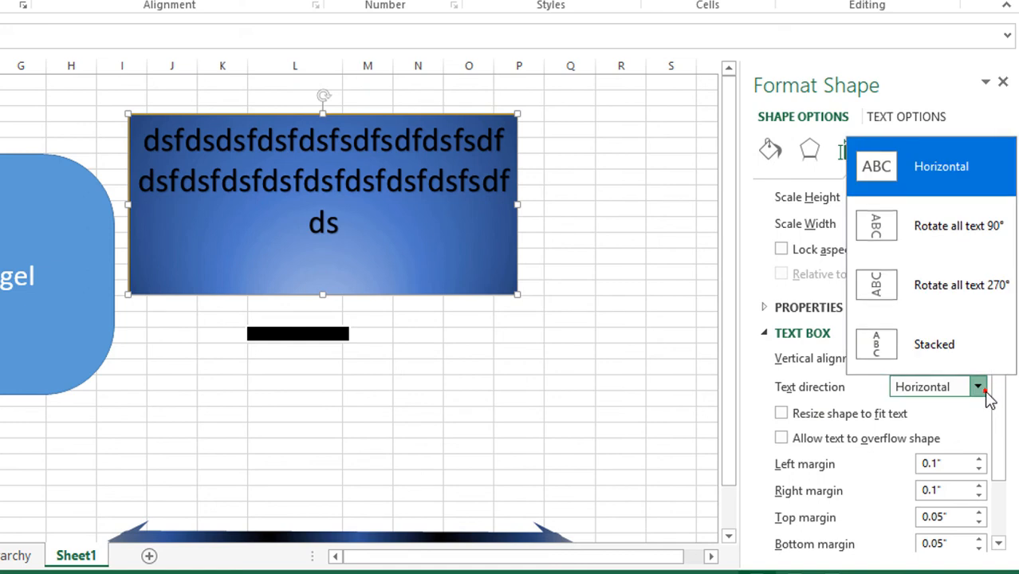
left_click(930, 239)
left_click(978, 386)
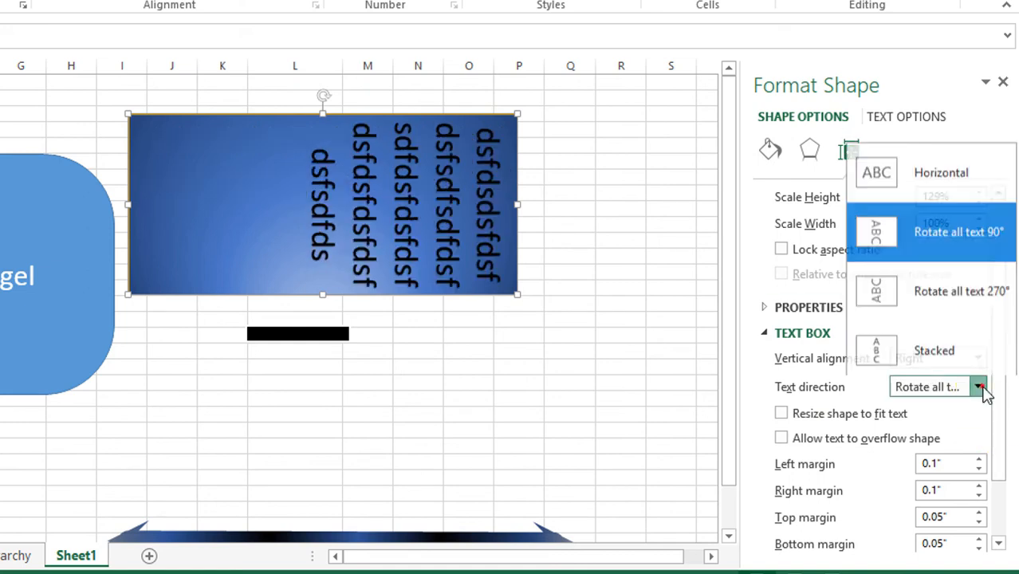
key("Escape")
left_click(978, 390)
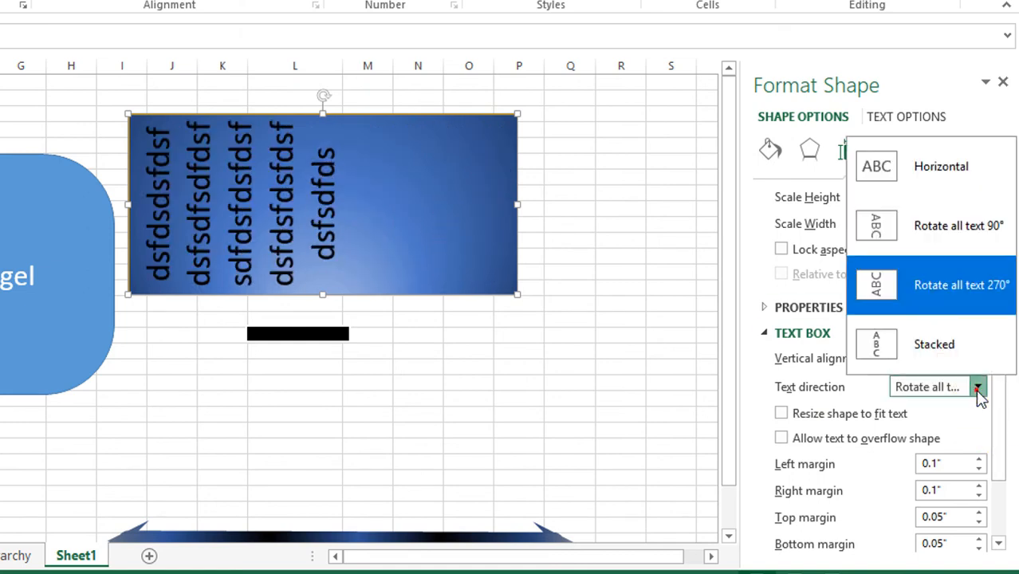
left_click(947, 355)
left_click(979, 390)
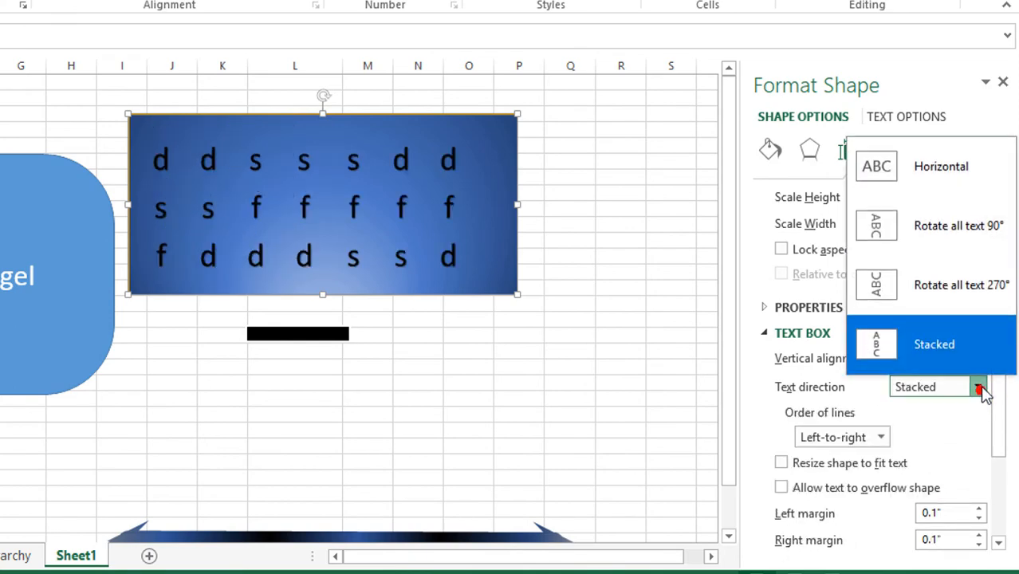
left_click(938, 172)
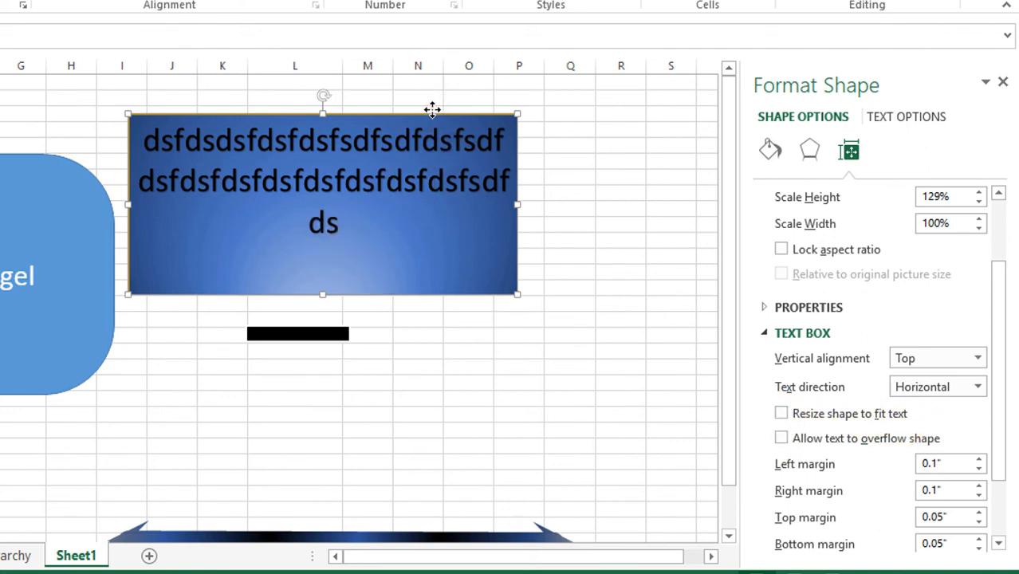
Shift the gradient rectangle to start in column J, enable Resize shape to fit text, and append filler text starting "asdasdasd" until it fills five lines
left_click_drag(433, 109, 462, 110)
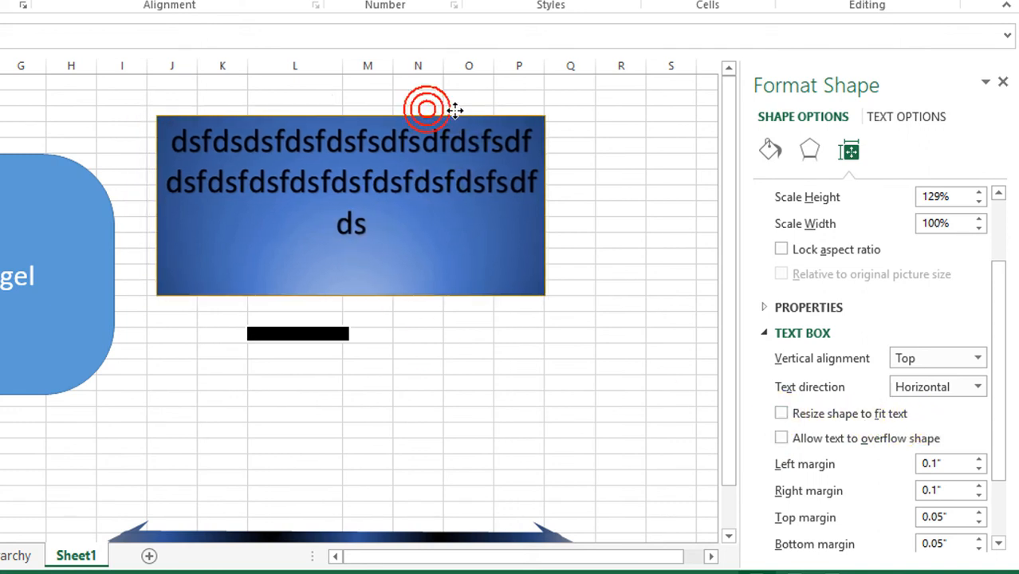
left_click(782, 414)
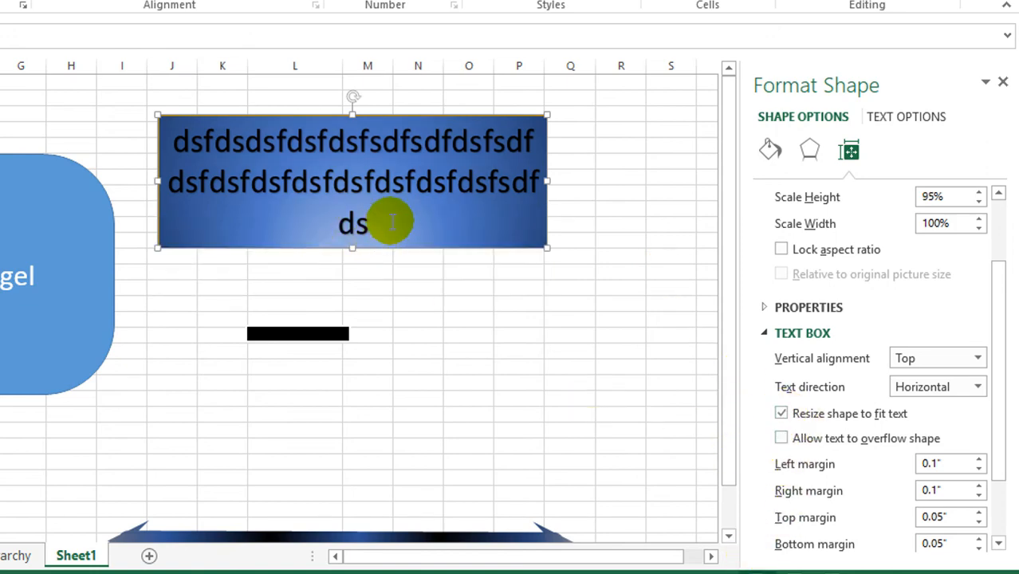
type("asdasdasd")
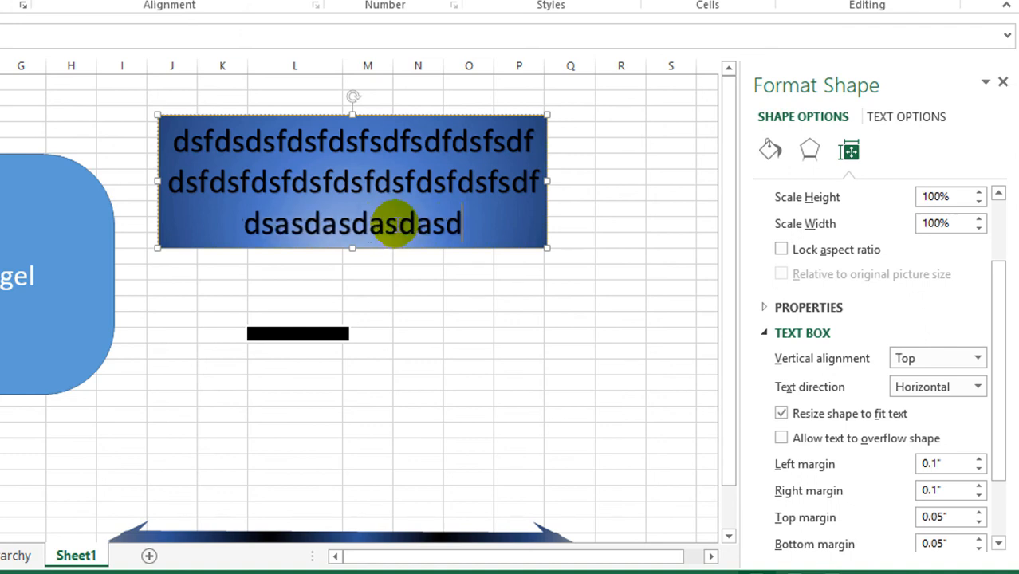
type("sadsadsadsadasdasdasdasdasdasdasdasd")
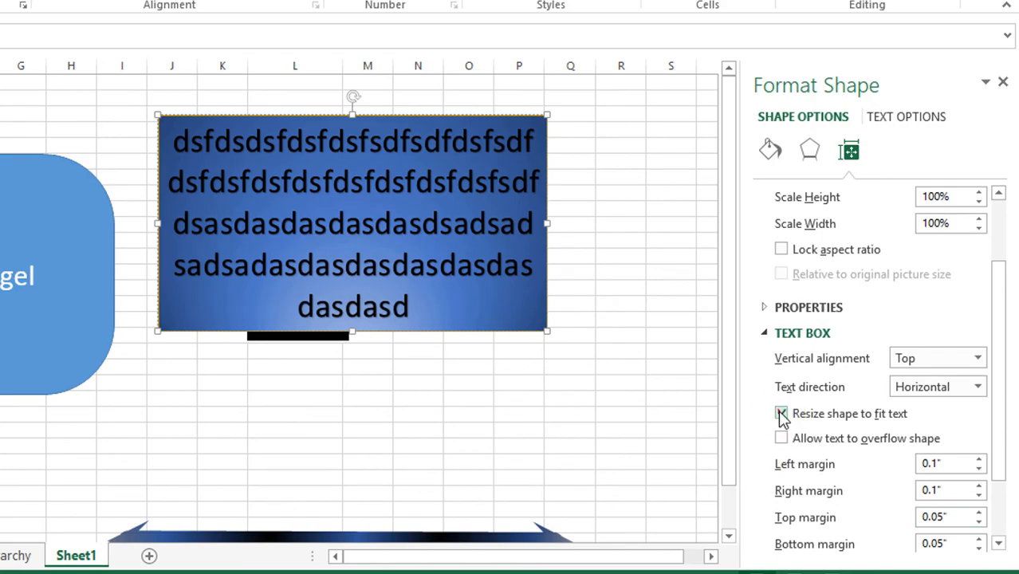
Delete the gradient rectangle's filler text back to partway through its second line and enable Resize shape to fit text
key("BackSpace")
key("BackSpace")
key("BackSpace")
key("BackSpace")
key("BackSpace")
key("BackSpace")
key("BackSpace")
key("BackSpace")
key("BackSpace")
key("BackSpace")
key("BackSpace")
key("BackSpace")
key("BackSpace")
key("BackSpace")
key("BackSpace")
key("BackSpace")
key("BackSpace")
key("BackSpace")
key("BackSpace")
key("BackSpace")
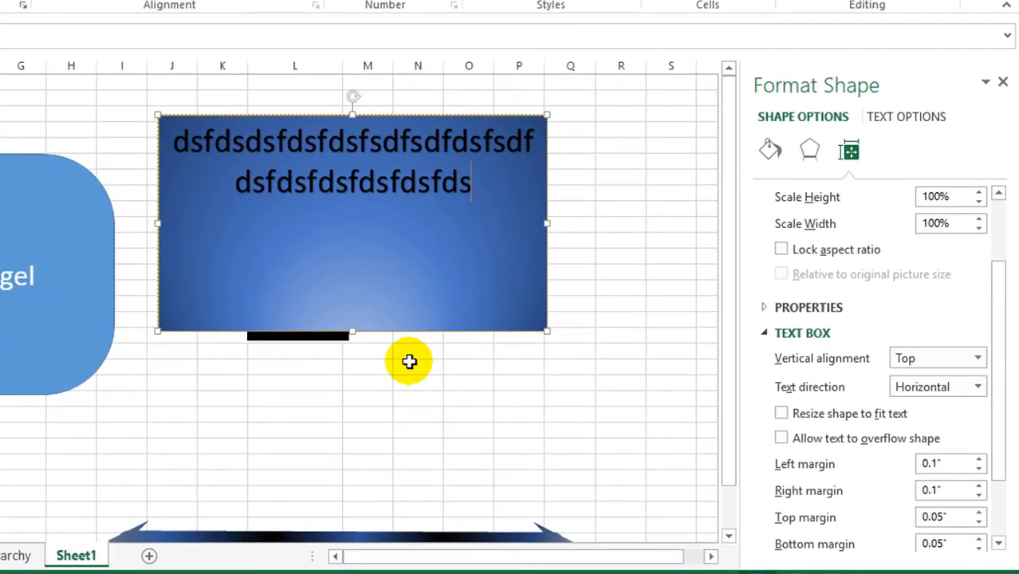
left_click(781, 416)
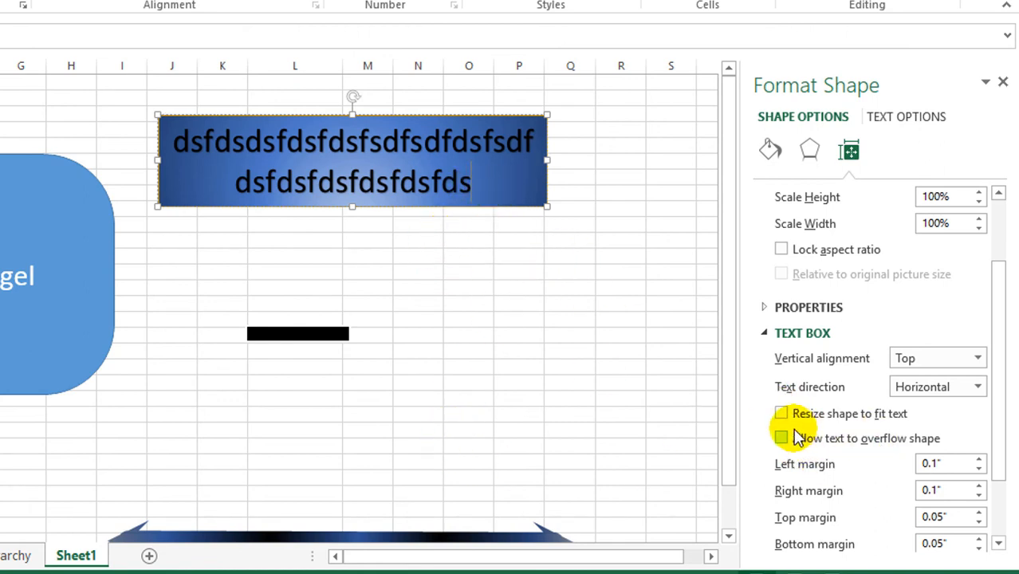
With text overflow allowed, append filler text starting "sdfdsfsdf" until it reaches a fifth line, and re-enable Resize shape to fit text
type("sfdsfdsfdsfdsfdssdfds")
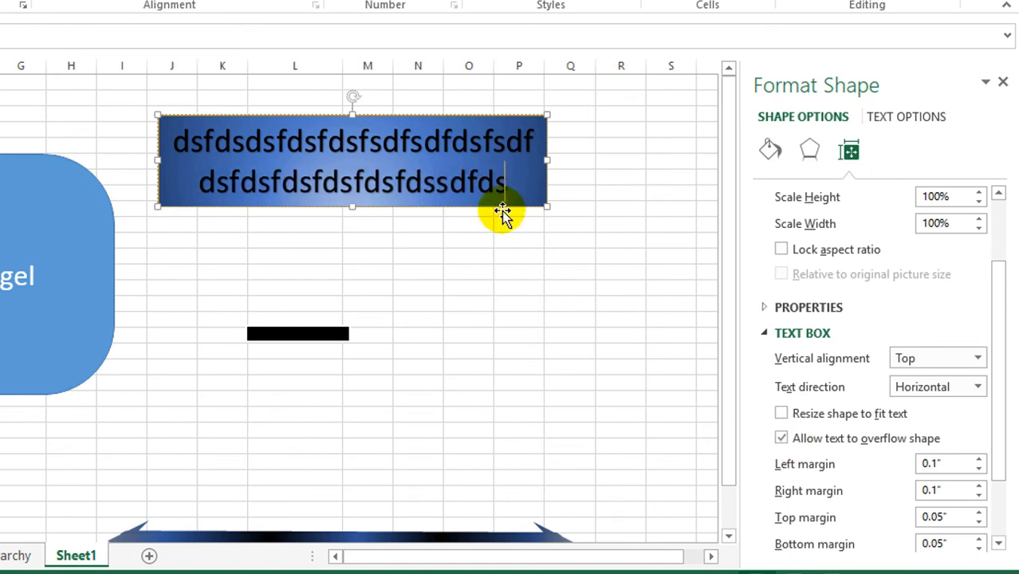
type("fsdfsdfsdfdsfdsfdsfsfsdfsdfdsfdsfd")
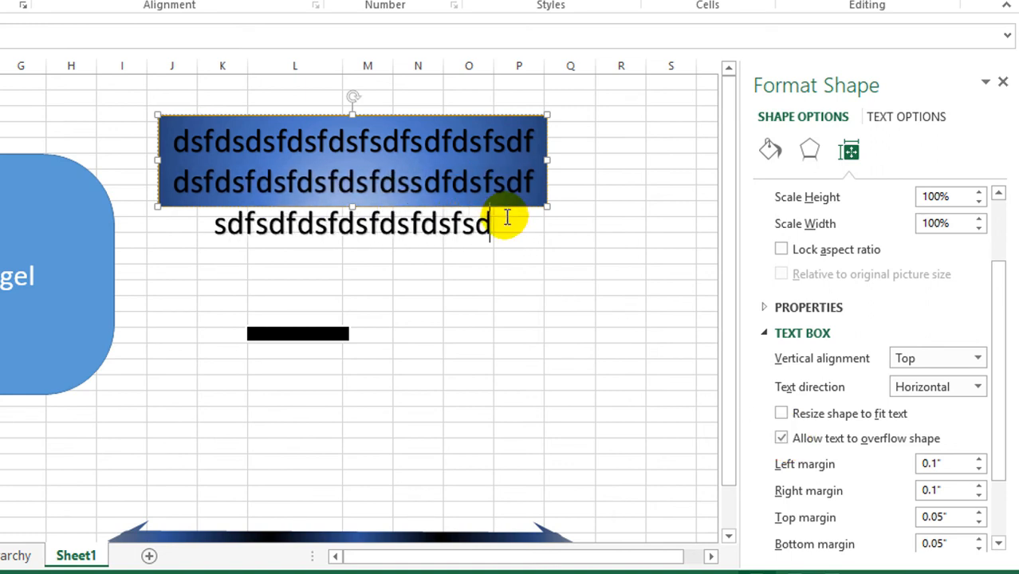
type("sfdsfdsfdsfdsfdsfdsfdsfdsf")
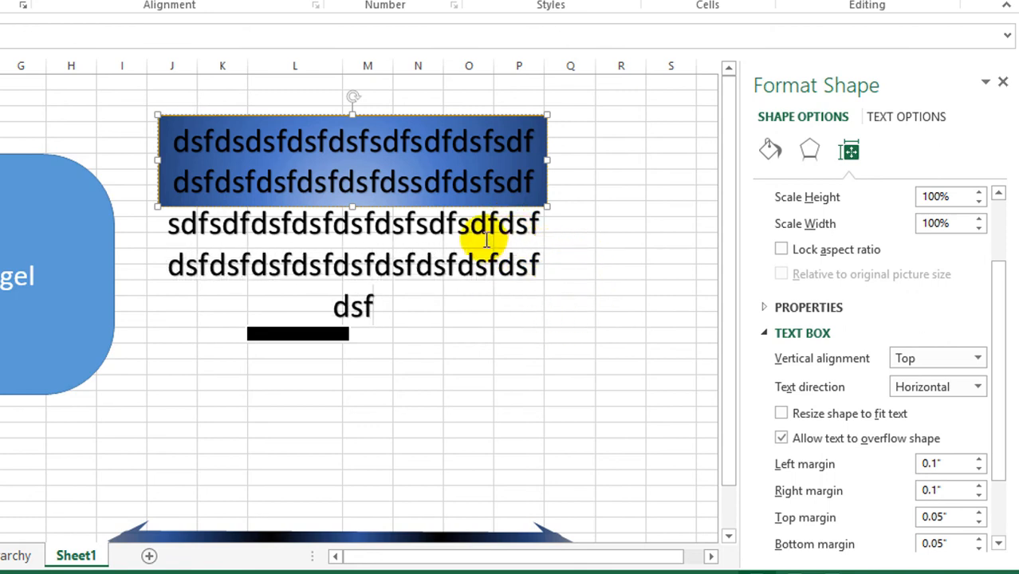
left_click(781, 414)
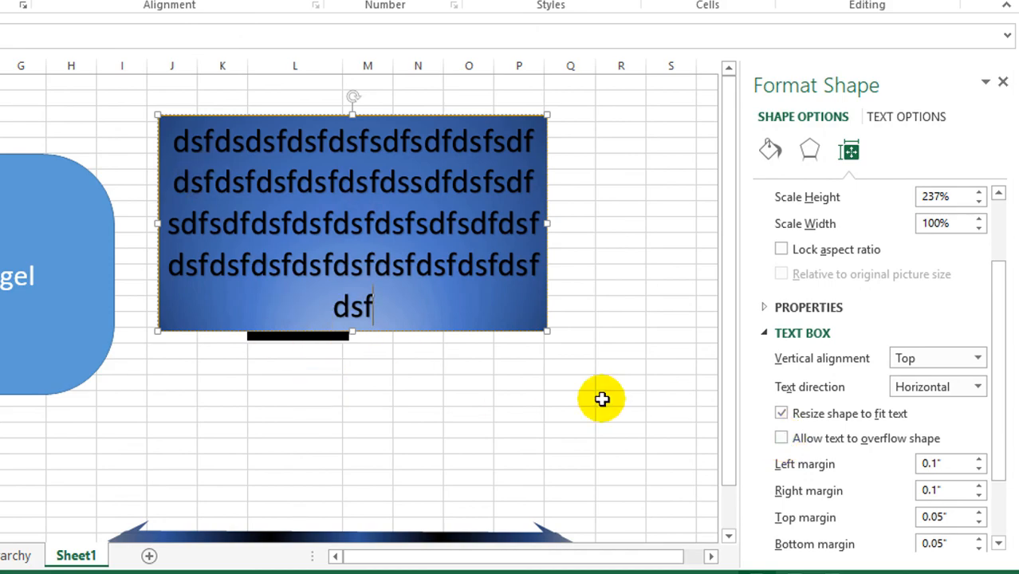
Set the gradient rectangle's text box left margin to 0.3" and right margin to 0.4"
left_click_drag(999, 423, 998, 474)
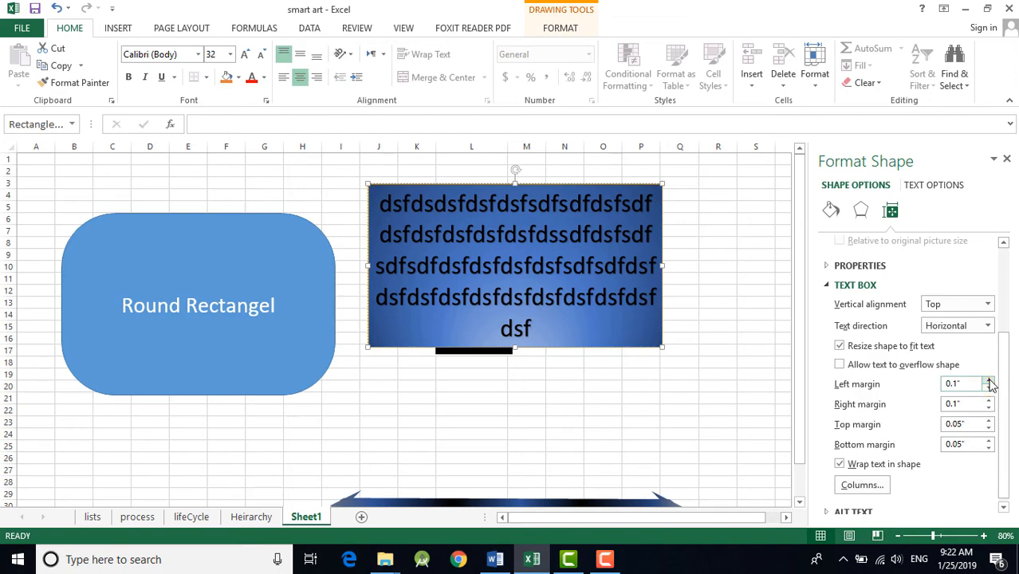
left_click(989, 380)
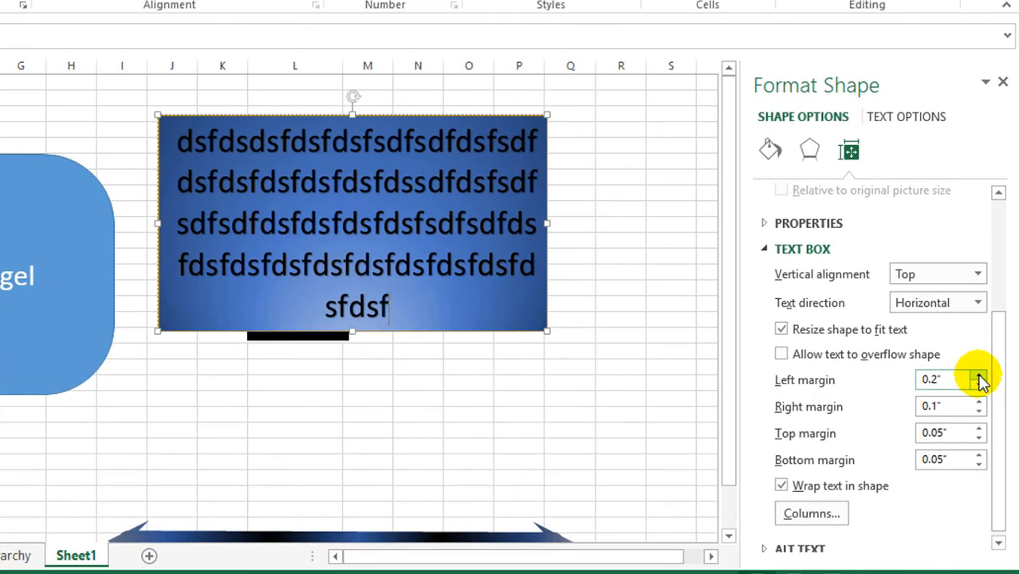
left_click(980, 375)
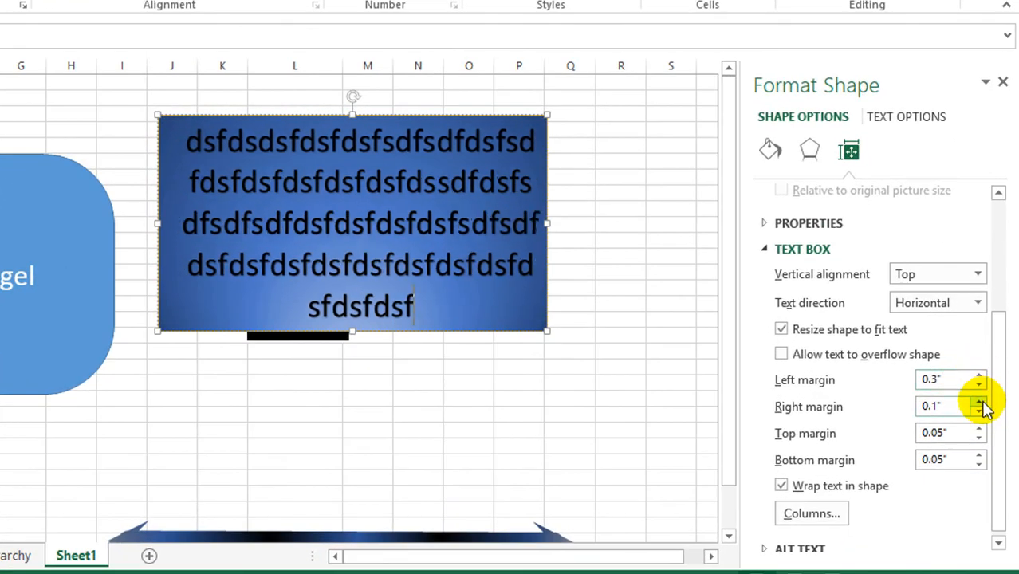
left_click(980, 402)
left_click(980, 402)
left_click(979, 402)
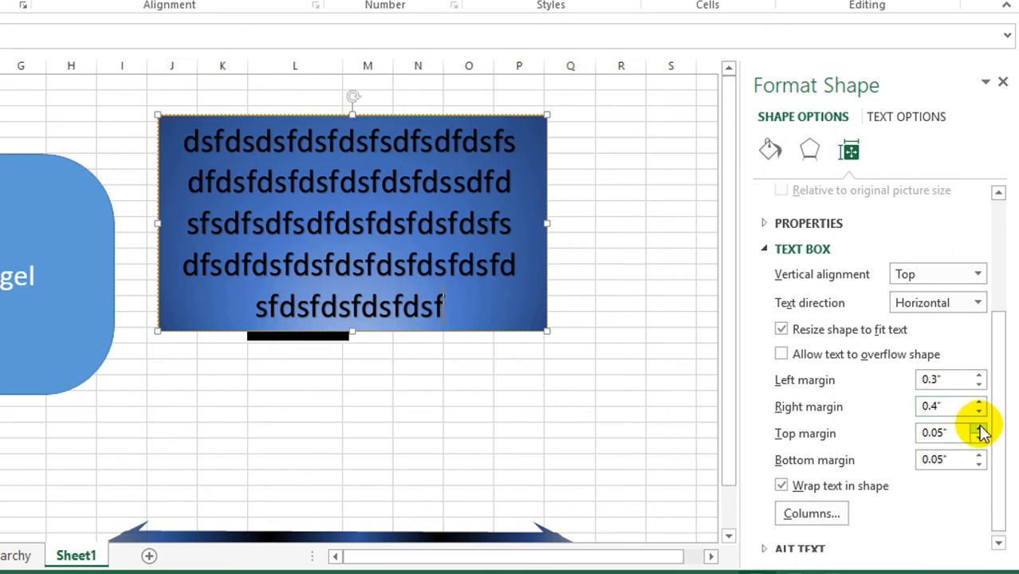
Set the top and bottom margins of the gradient rectangle's text box to 0.2" each
left_click(978, 428)
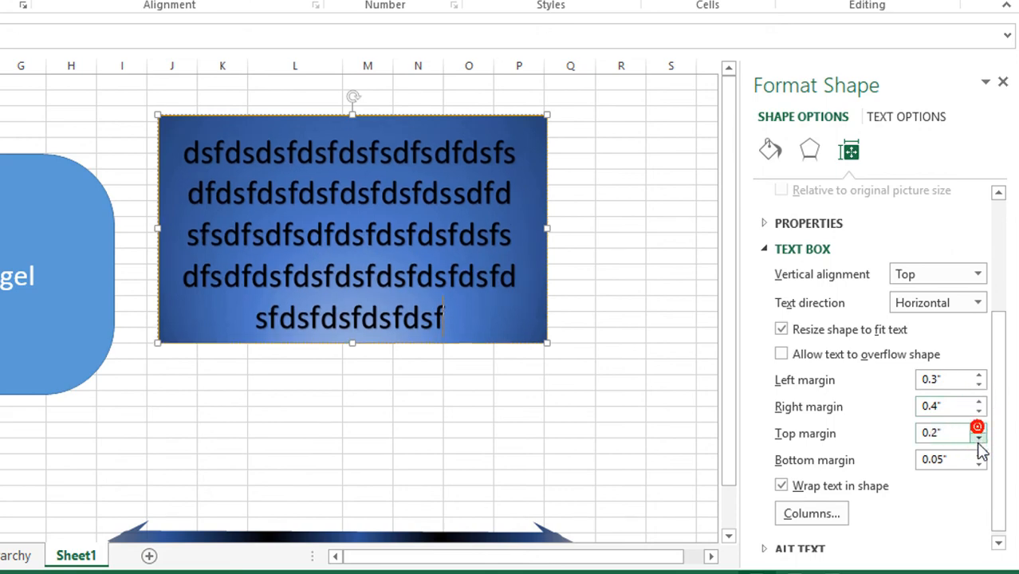
left_click(979, 456)
left_click(979, 456)
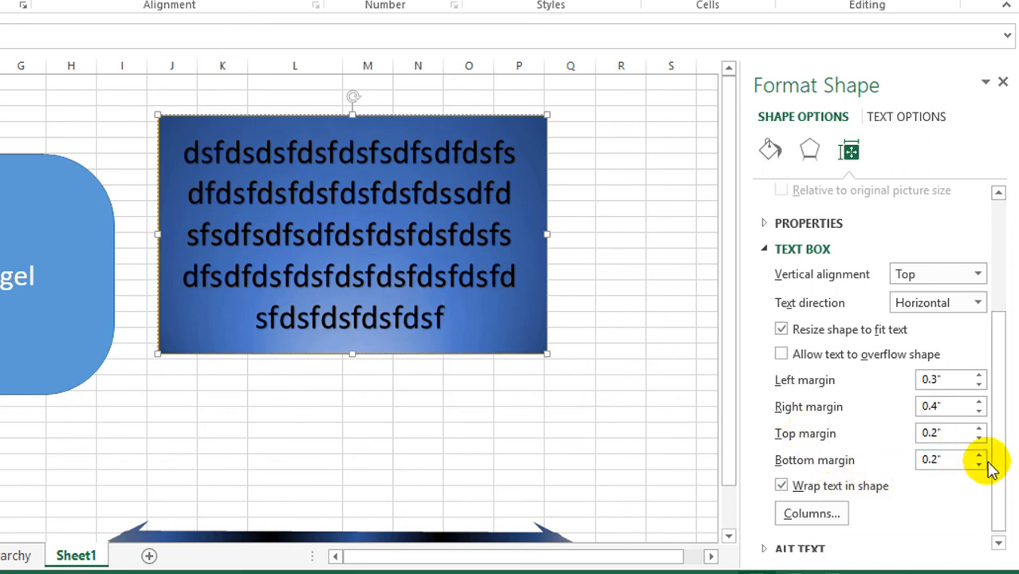
left_click(1003, 471)
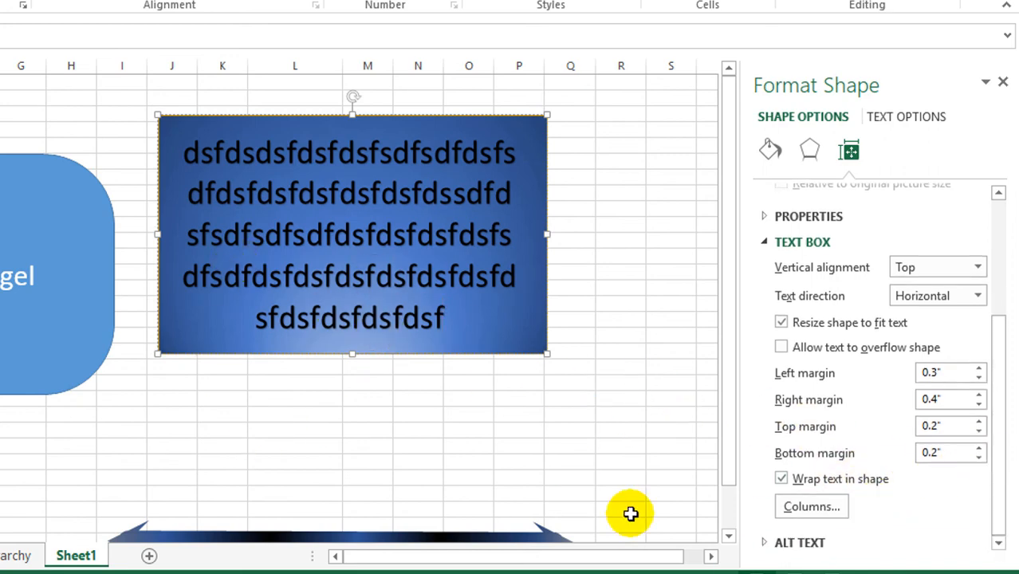